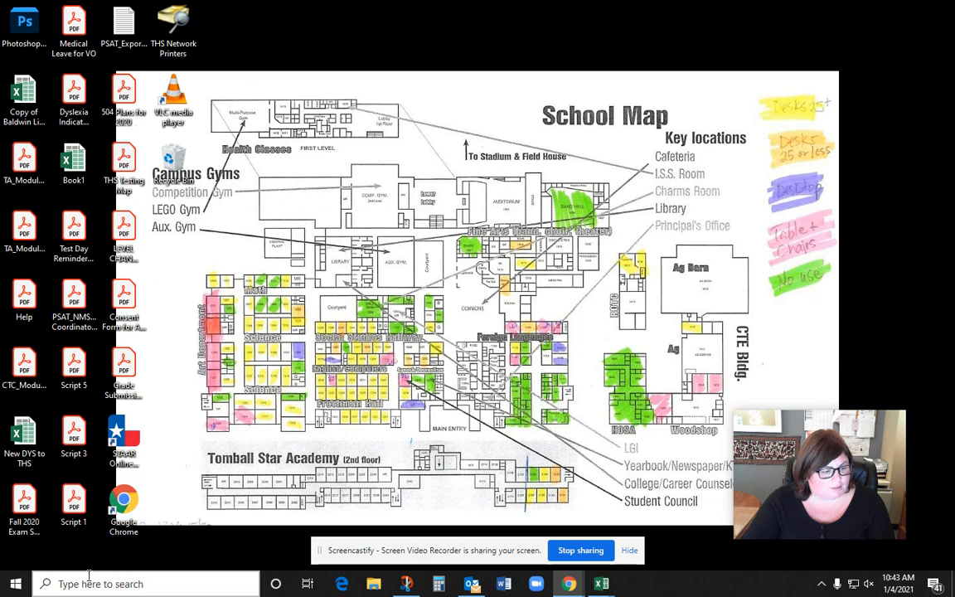
Search the computer for chrome, open Google Chrome and maximize its window.
left_click(67, 583)
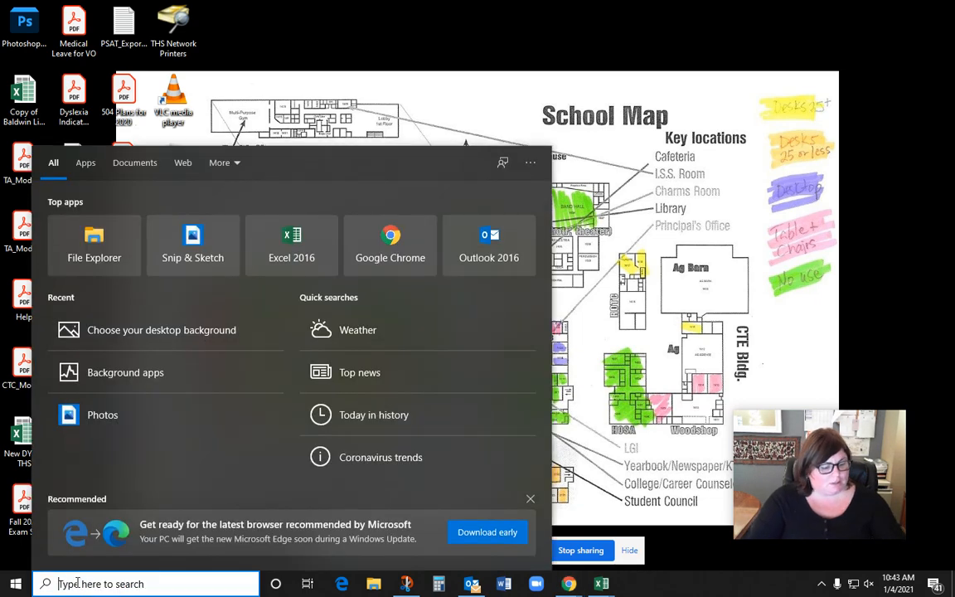
type("chrome")
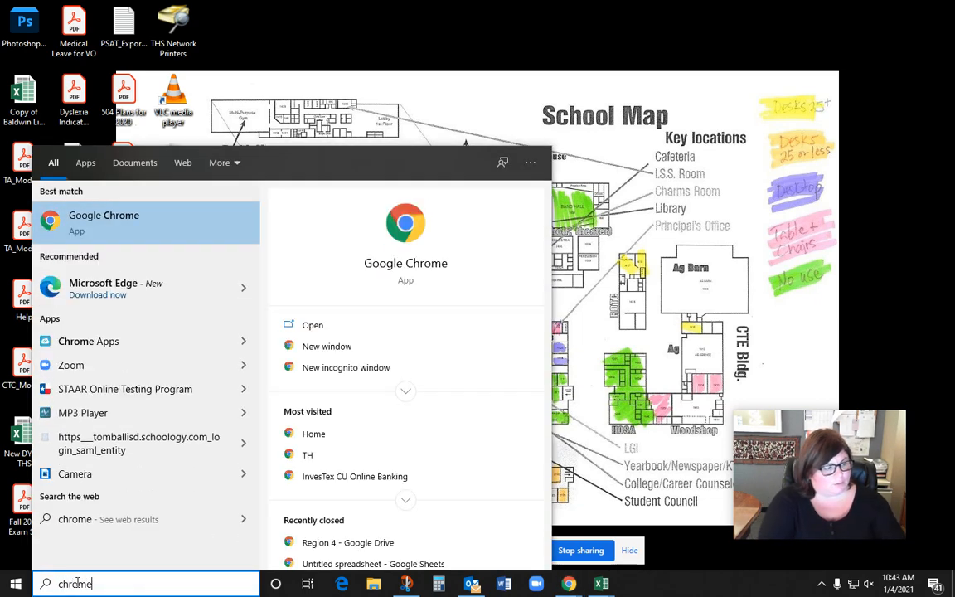
left_click(113, 220)
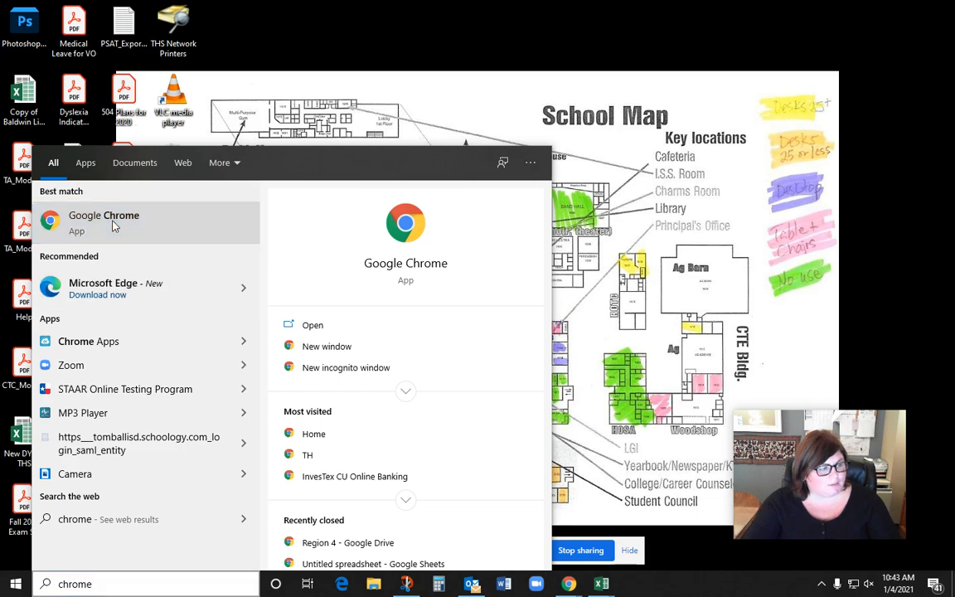
left_click_drag(876, 66, 817, 27)
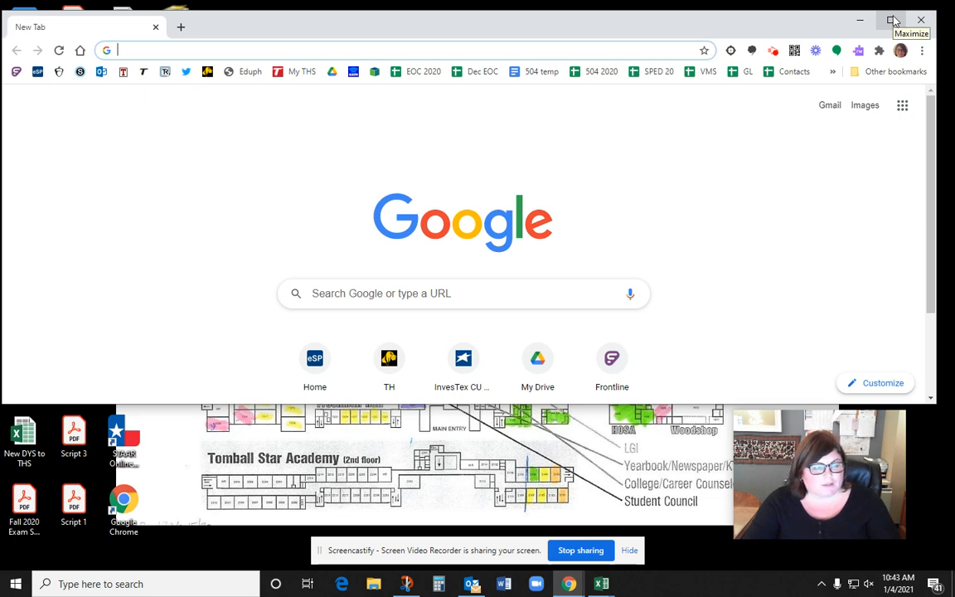
left_click(893, 20)
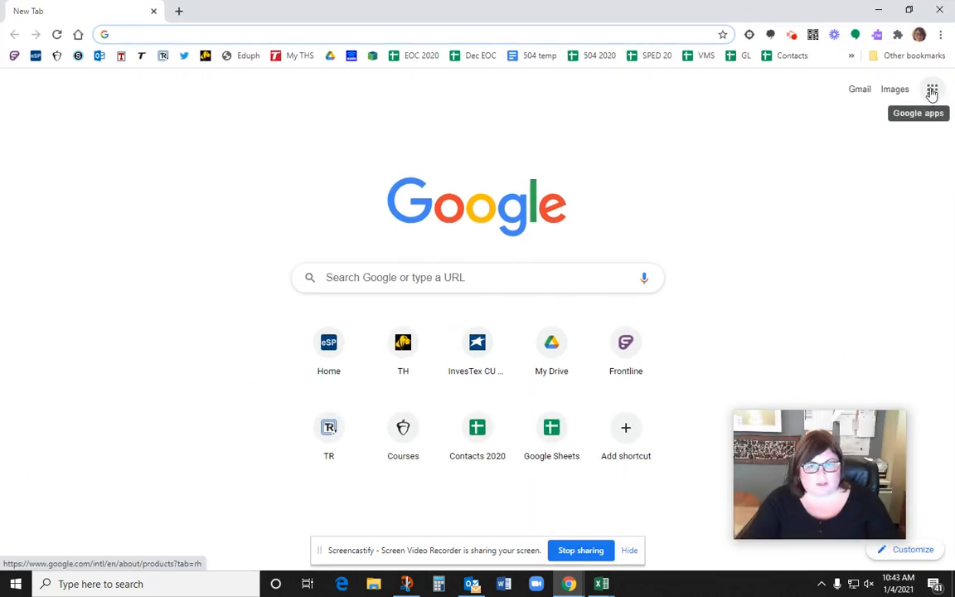
Go to Google Drive and open the Region 4 folder in My Drive.
left_click(935, 88)
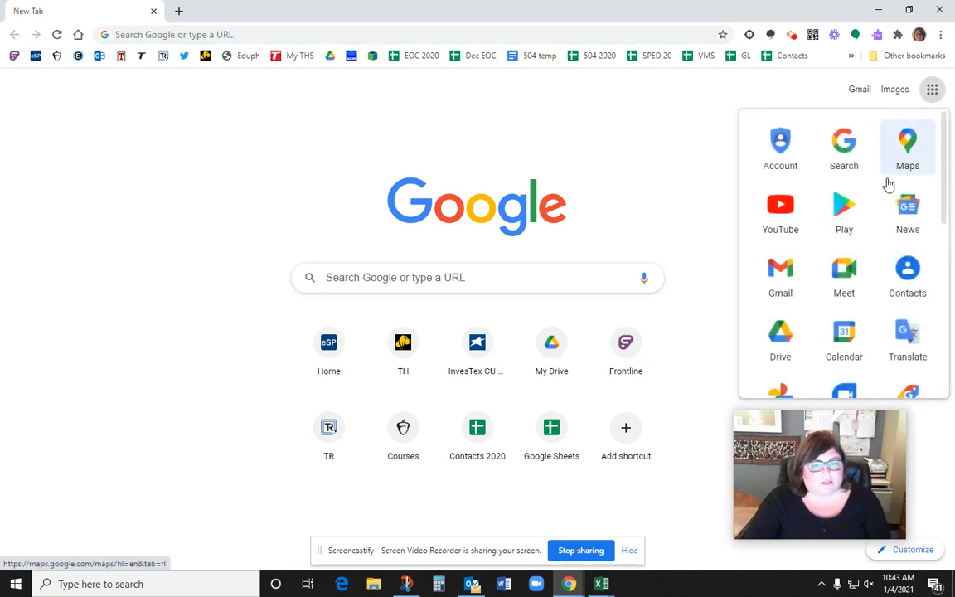
left_click(776, 337)
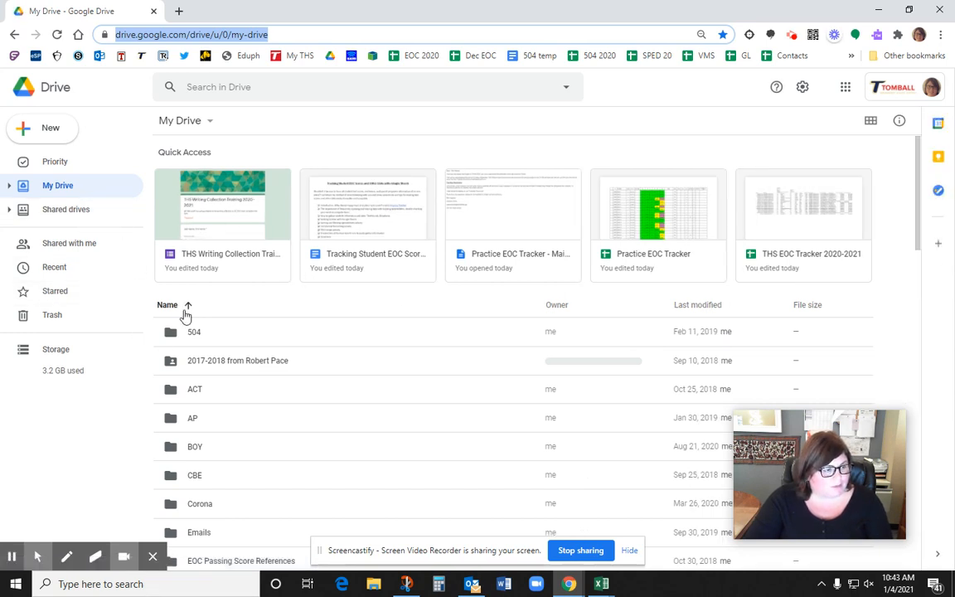
scroll(168, 358, "down", 4)
scroll(244, 400, "down", 5)
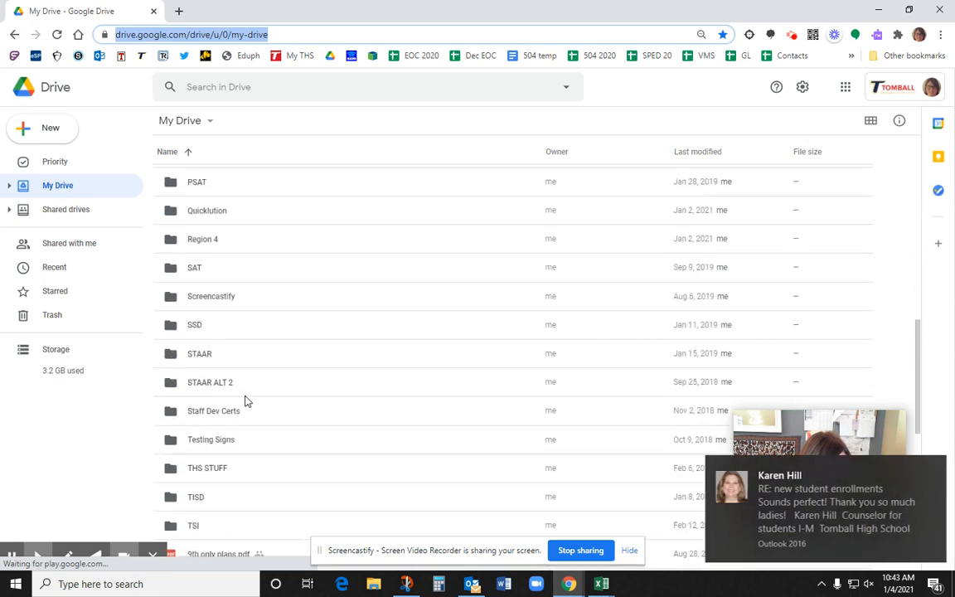
scroll(205, 249, "up", 2)
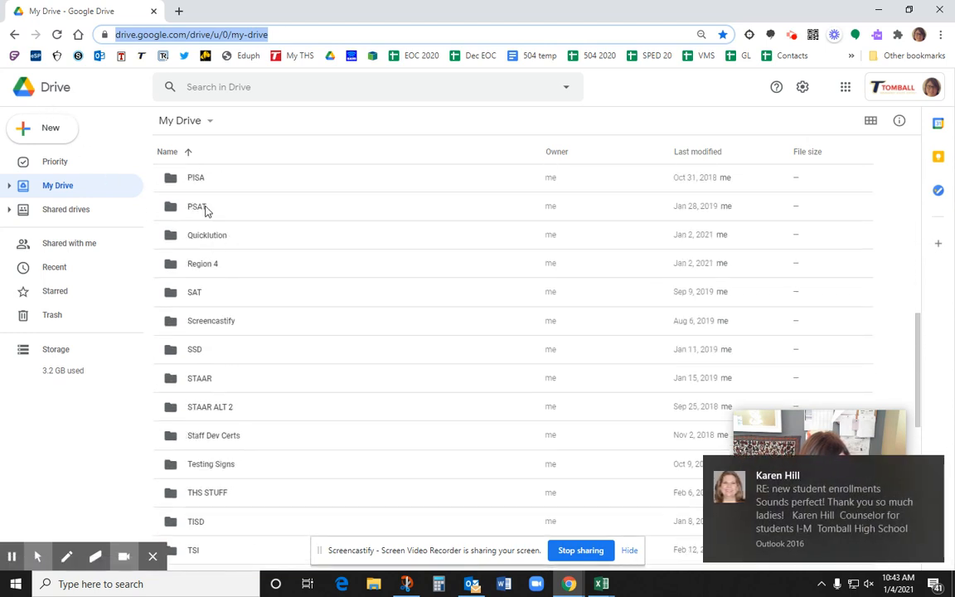
double_click(203, 274)
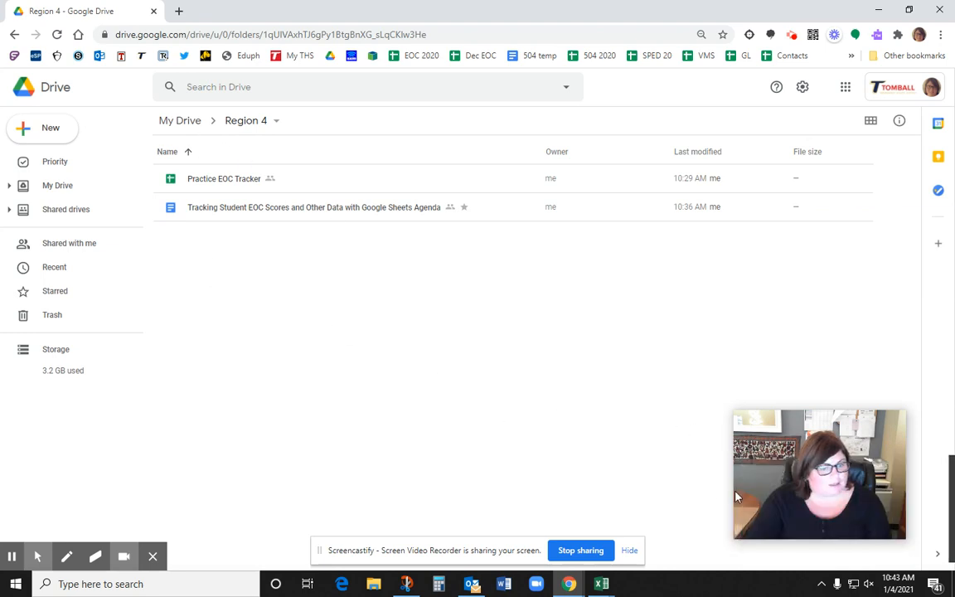
Create a blank Google Sheets spreadsheet in the Region 4 folder.
left_click(42, 131)
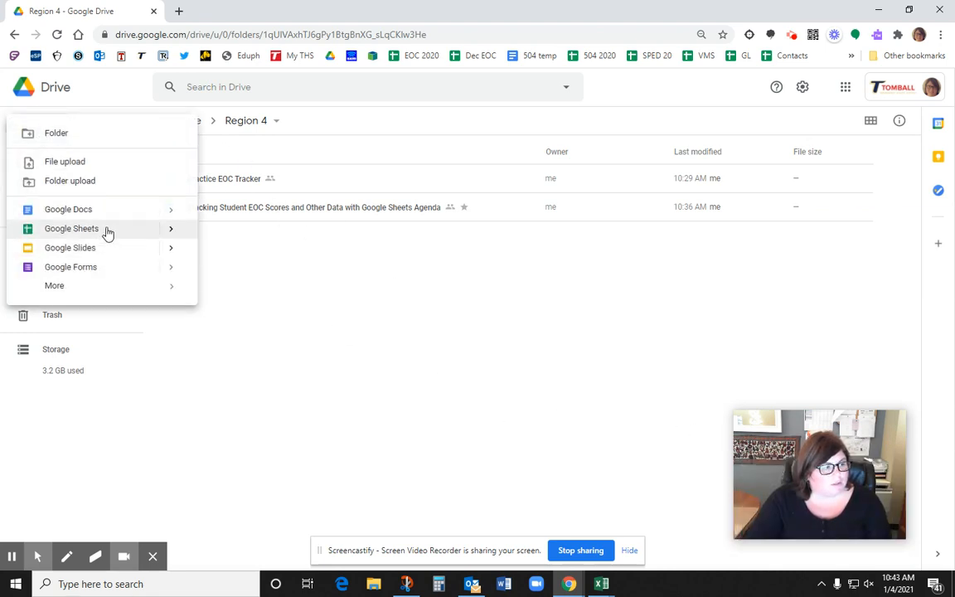
mouse_move(175, 236)
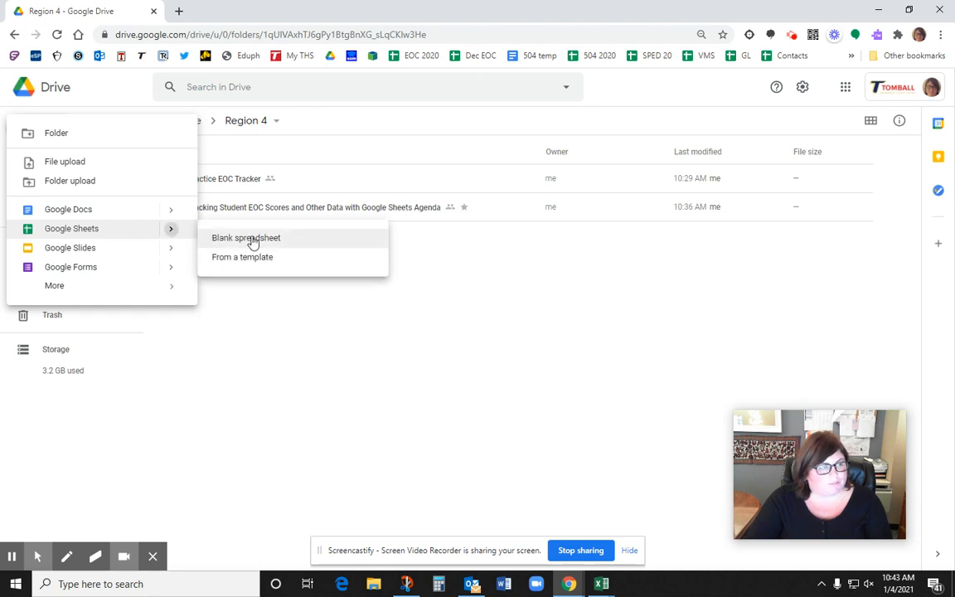
left_click(252, 241)
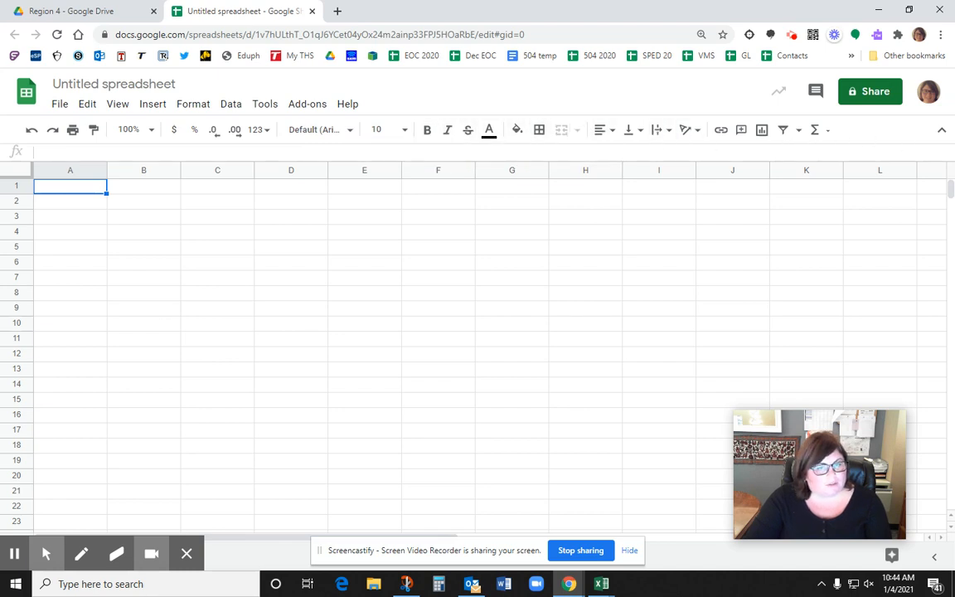
Collapse and restore the spreadsheet's header area, and rename the untitled spreadsheet as Practice Google Sheet.
left_click(942, 133)
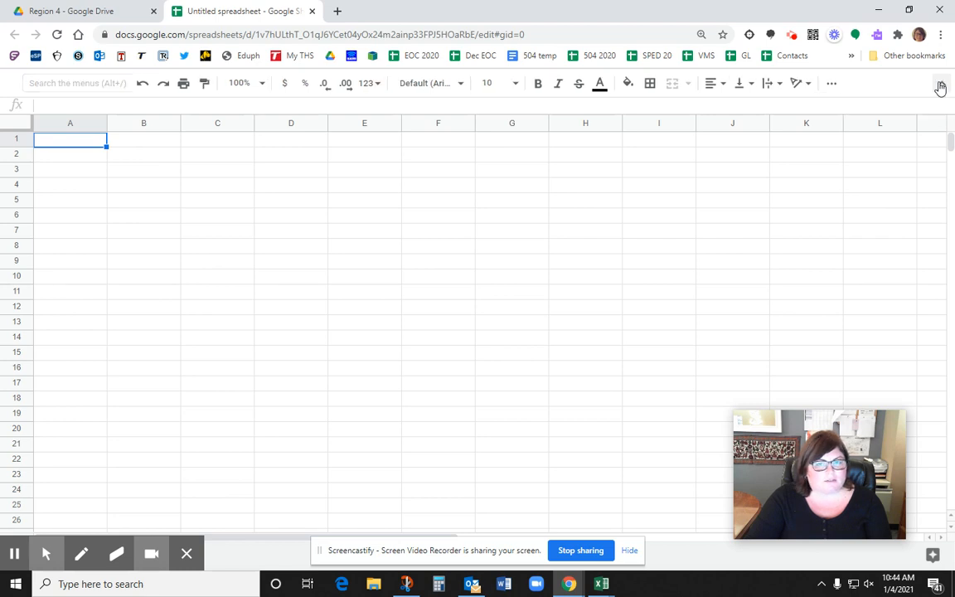
left_click(942, 86)
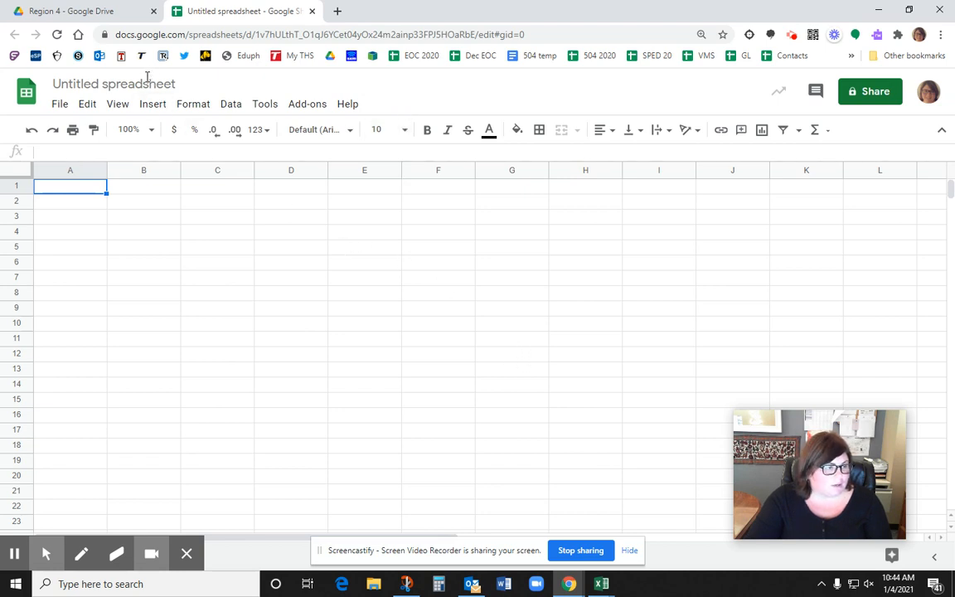
left_click(148, 81)
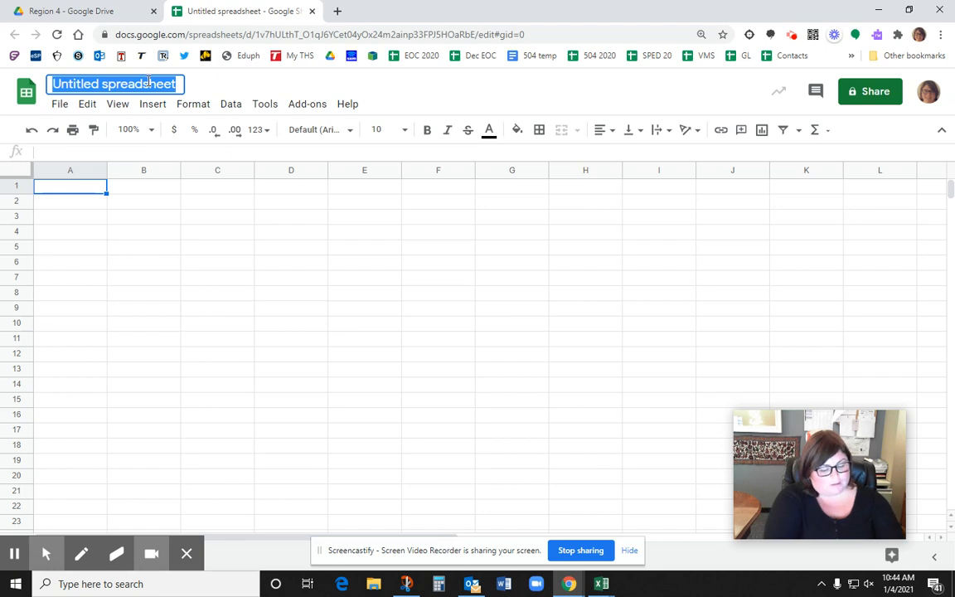
type("PRac")
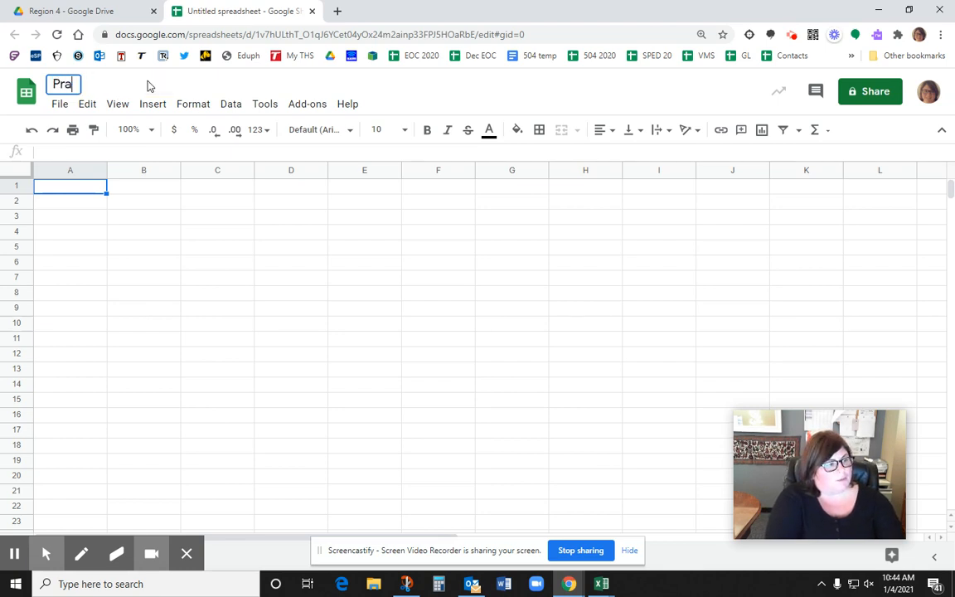
type("tice Google Sheet")
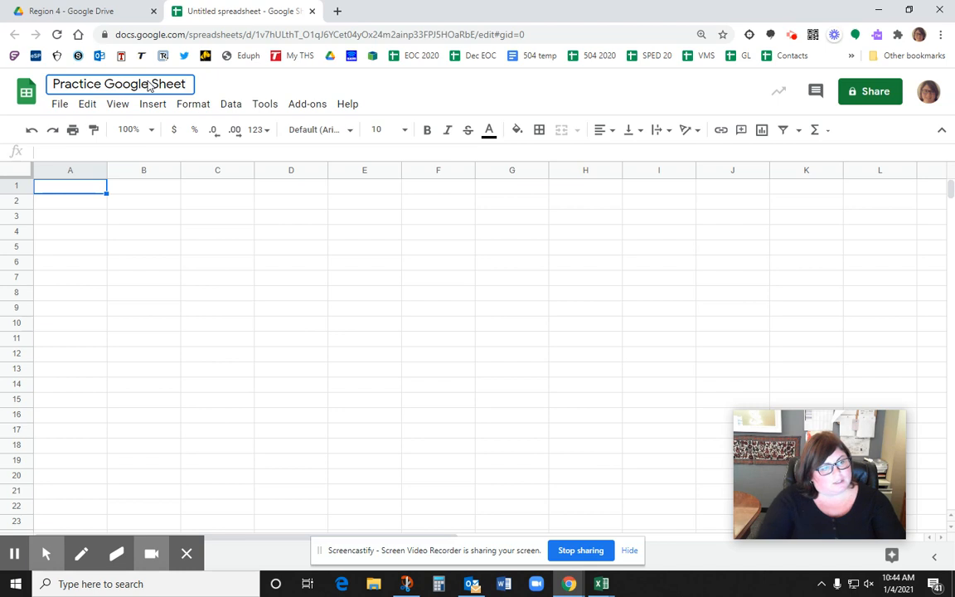
left_click(313, 267)
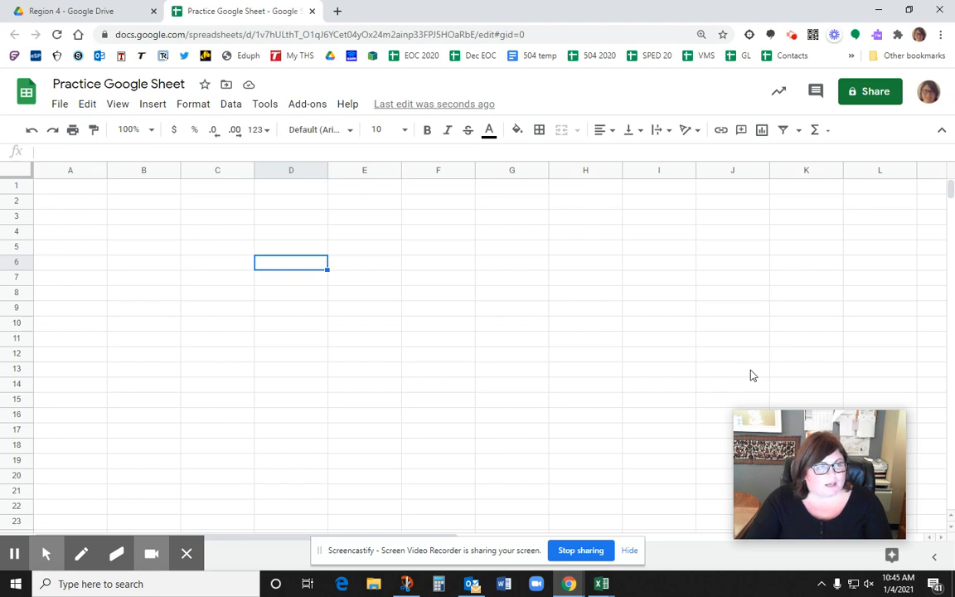
Switch from the new spreadsheet to the Practice EOC Tracker spreadsheet open in another Chrome window.
left_click(878, 8)
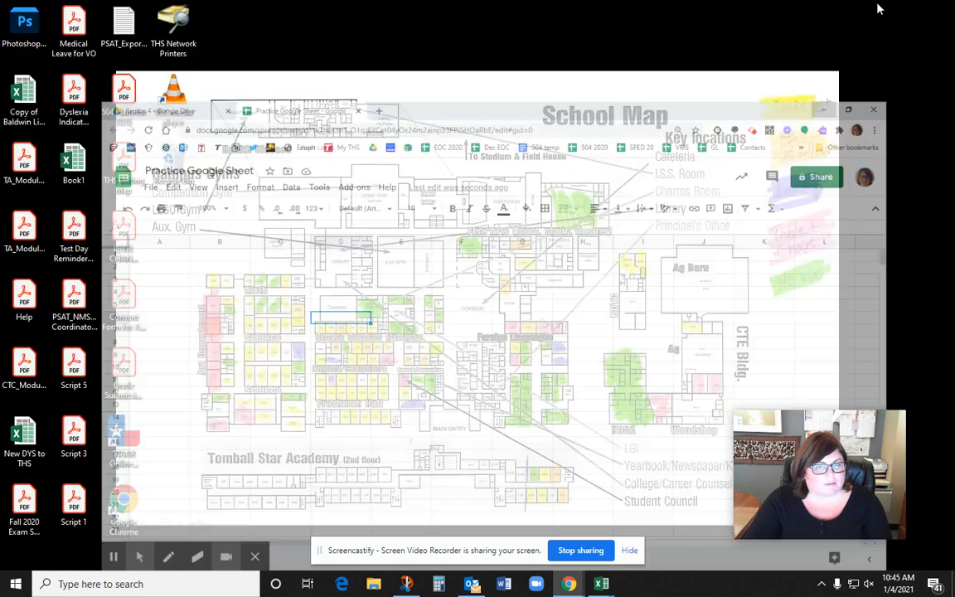
mouse_move(571, 585)
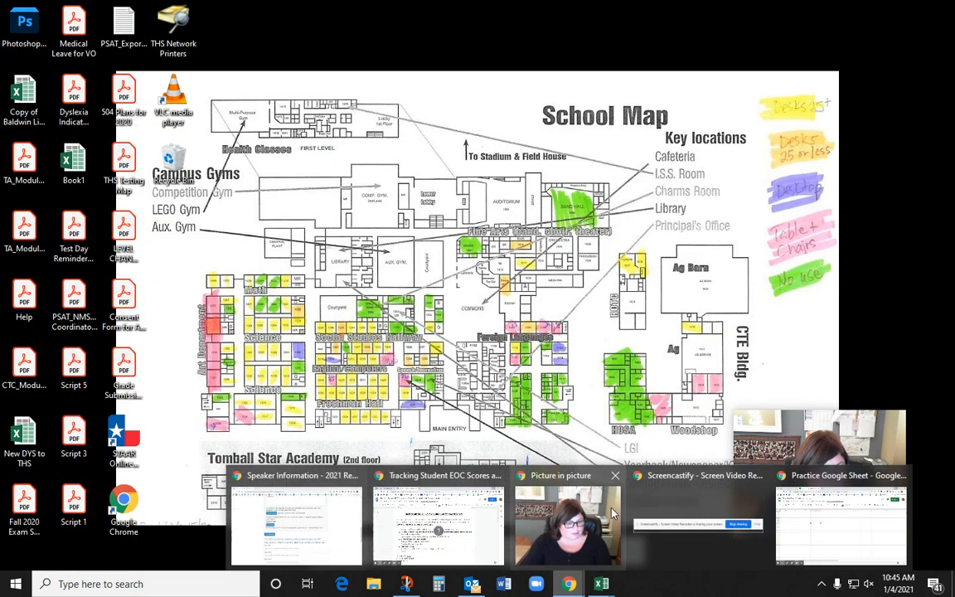
left_click(447, 504)
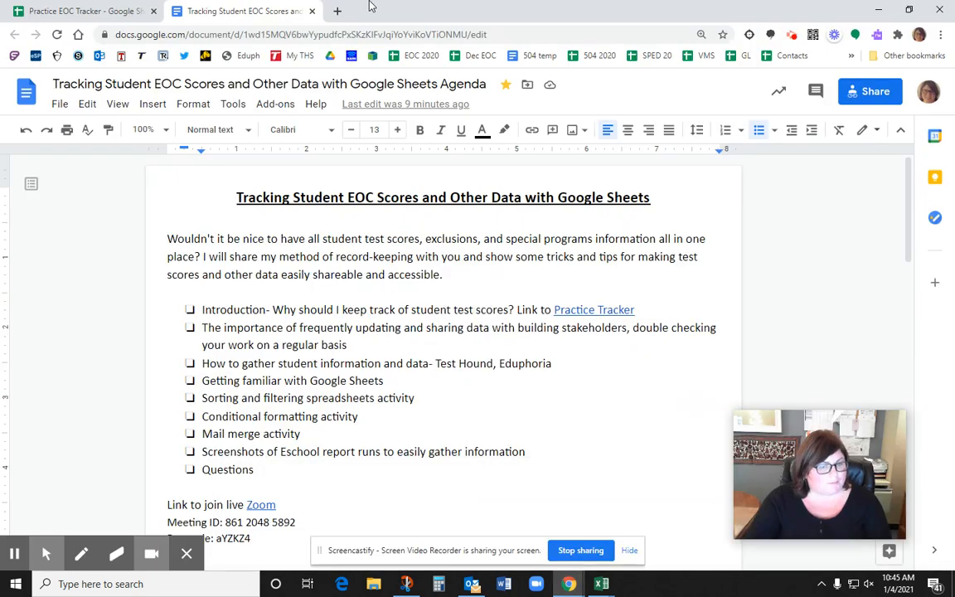
left_click(68, 11)
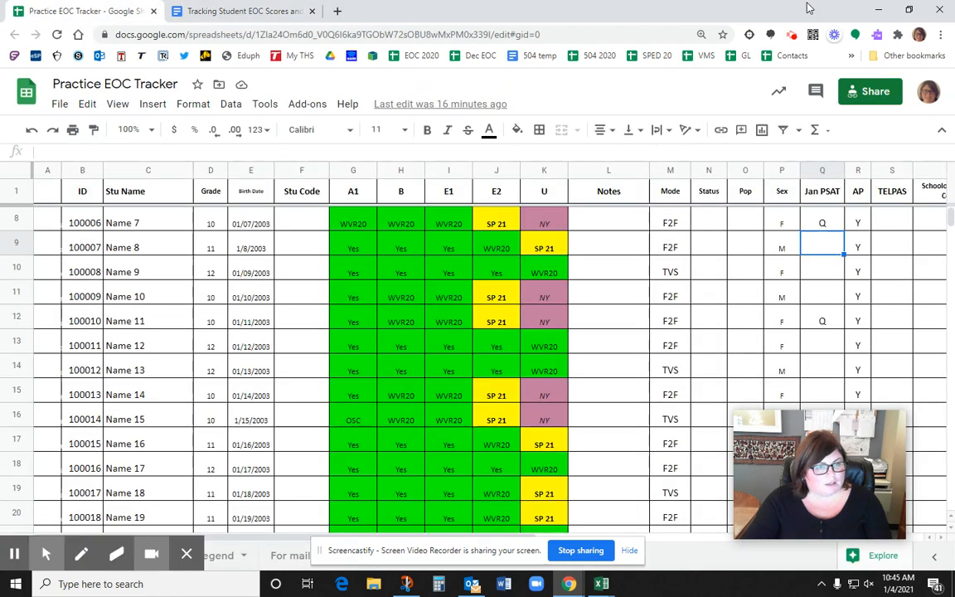
mouse_move(809, 471)
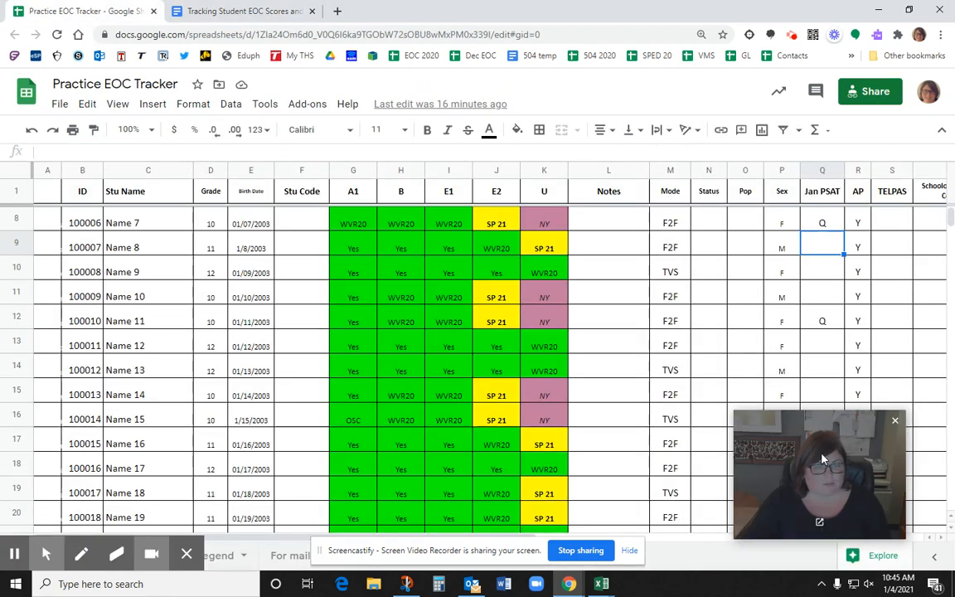
left_click_drag(822, 459, 746, 329)
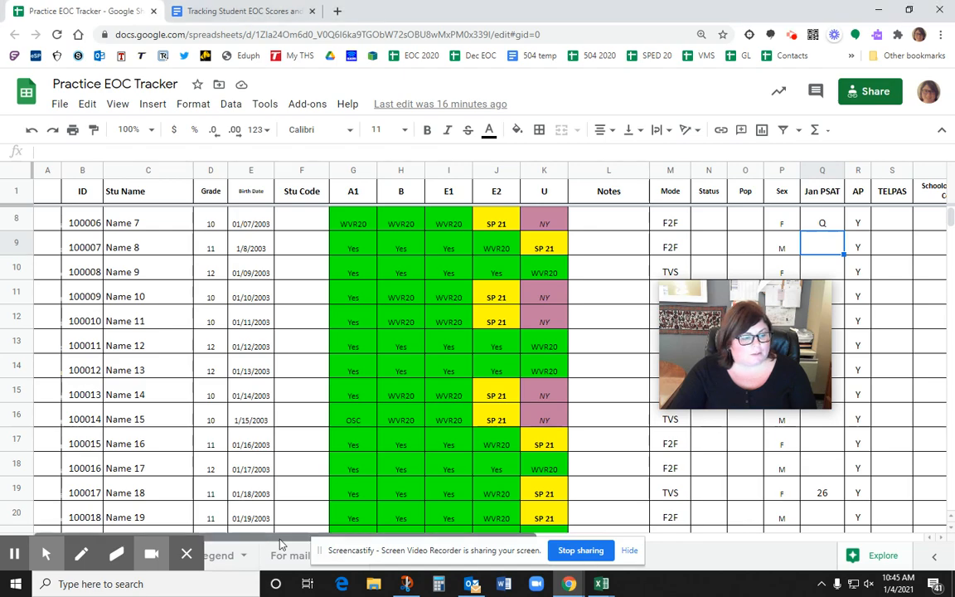
left_click_drag(258, 539, 190, 528)
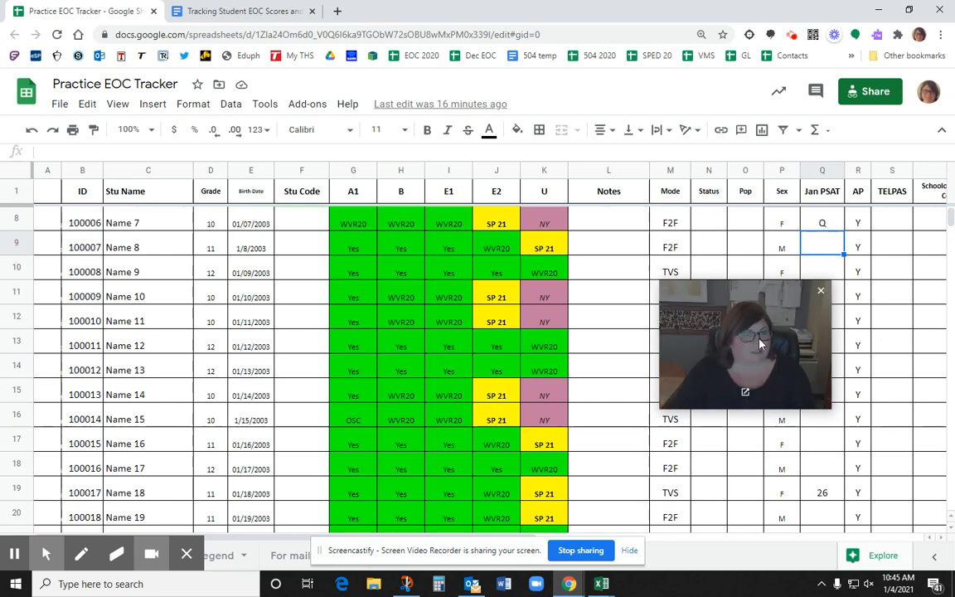
left_click_drag(750, 339, 674, 145)
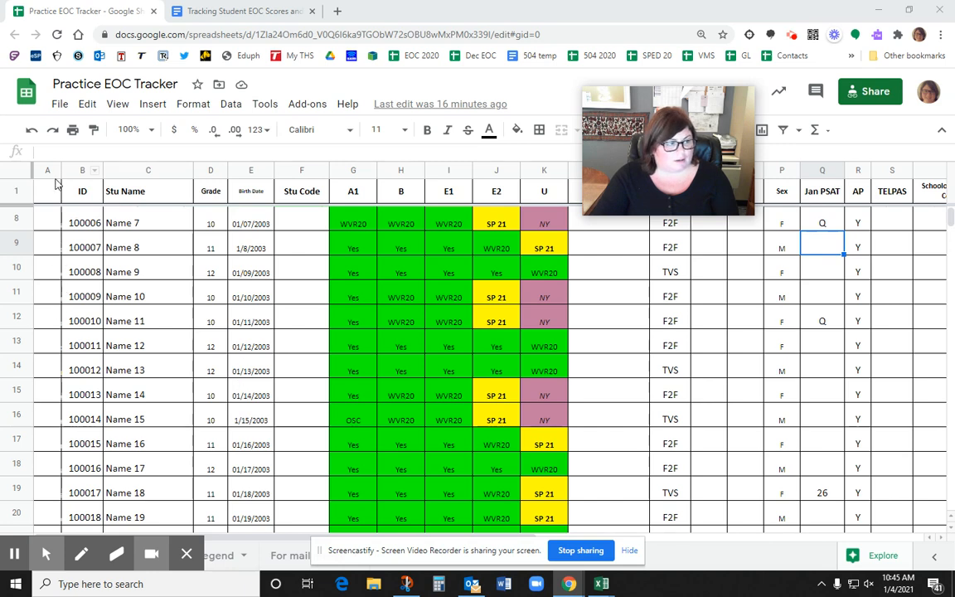
left_click(46, 170)
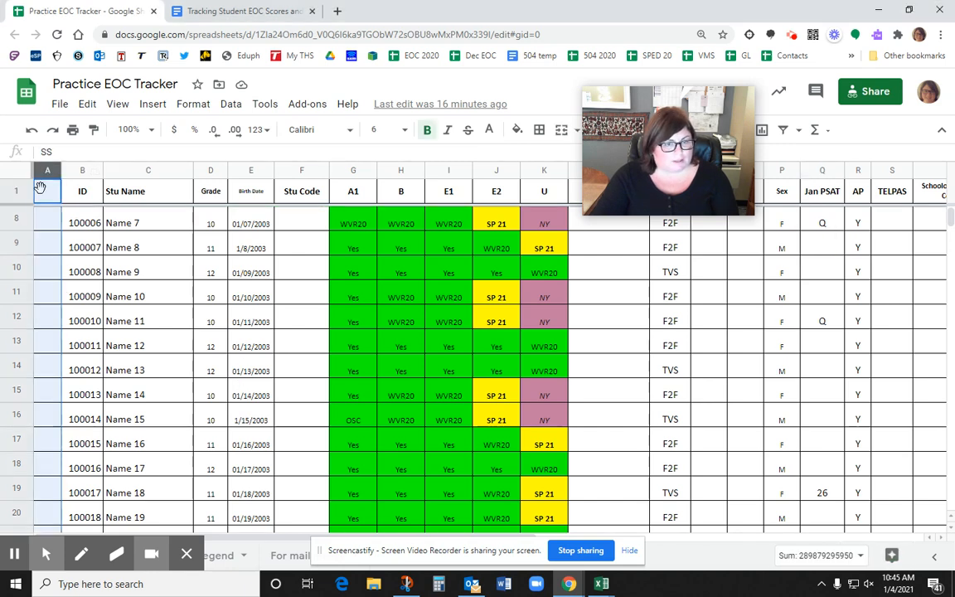
left_click_drag(703, 104, 482, 100)
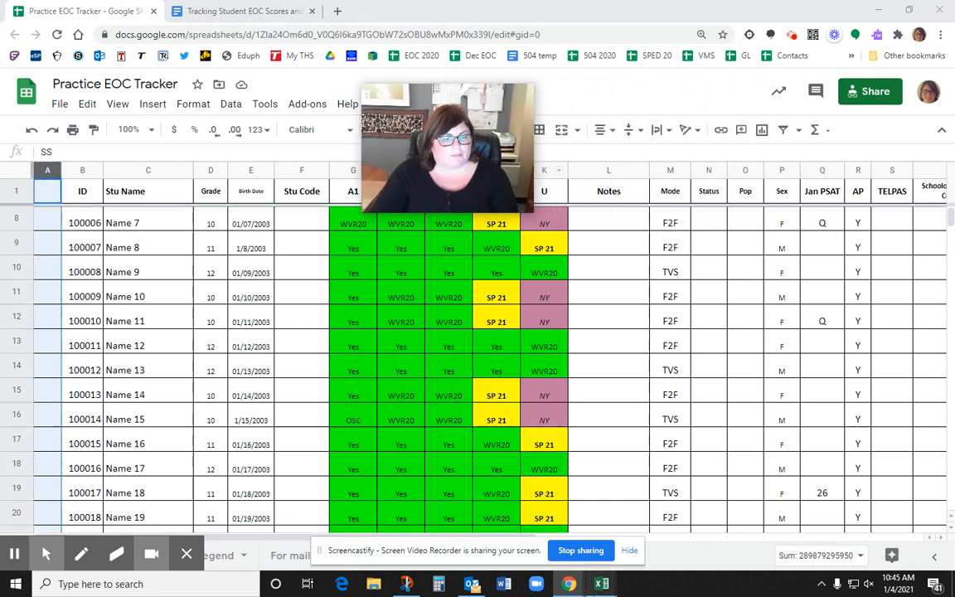
left_click_drag(417, 539, 406, 566)
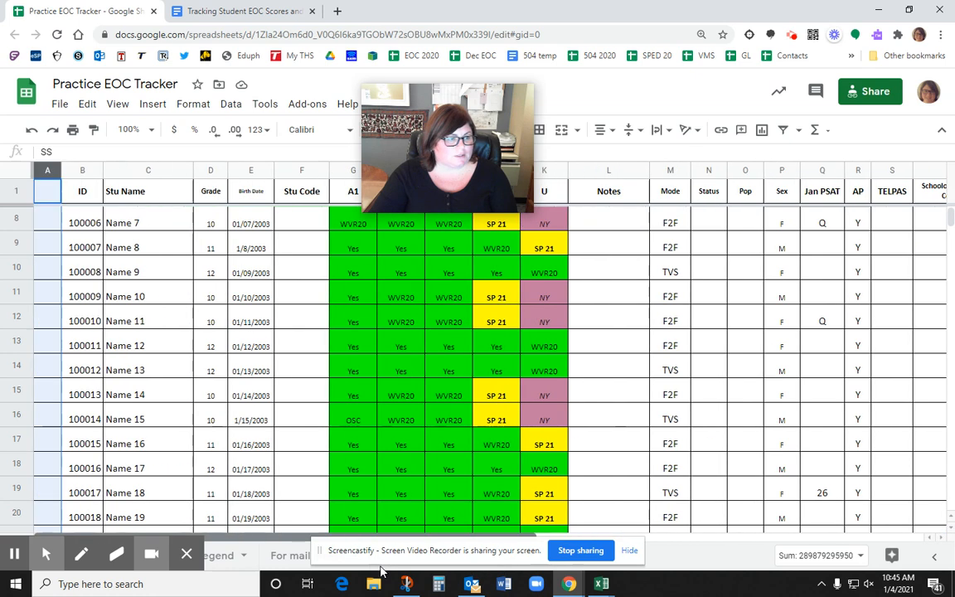
left_click_drag(468, 120, 765, 121)
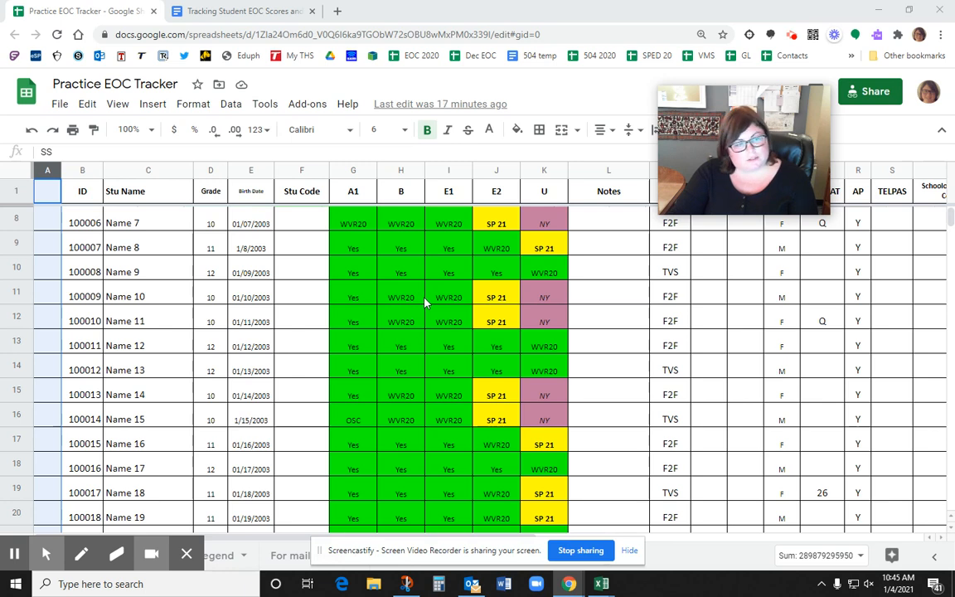
Select the entire sheet and create a filter on it.
left_click(15, 170)
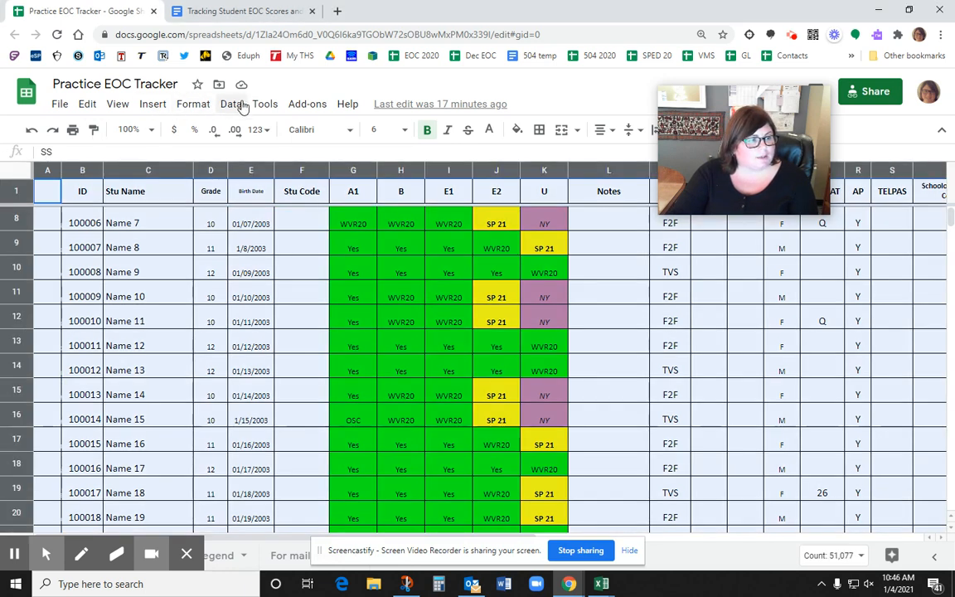
left_click(232, 106)
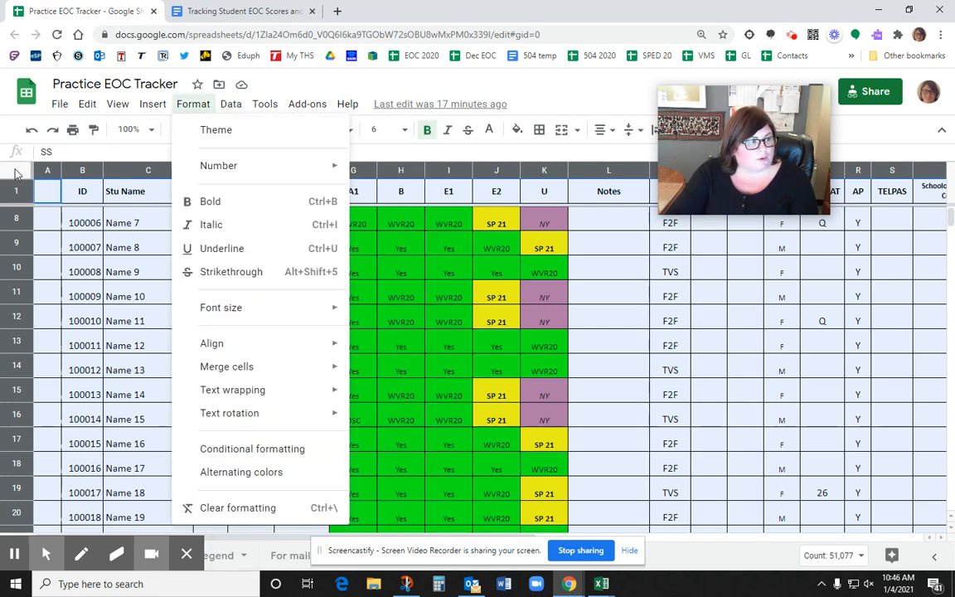
left_click(15, 171)
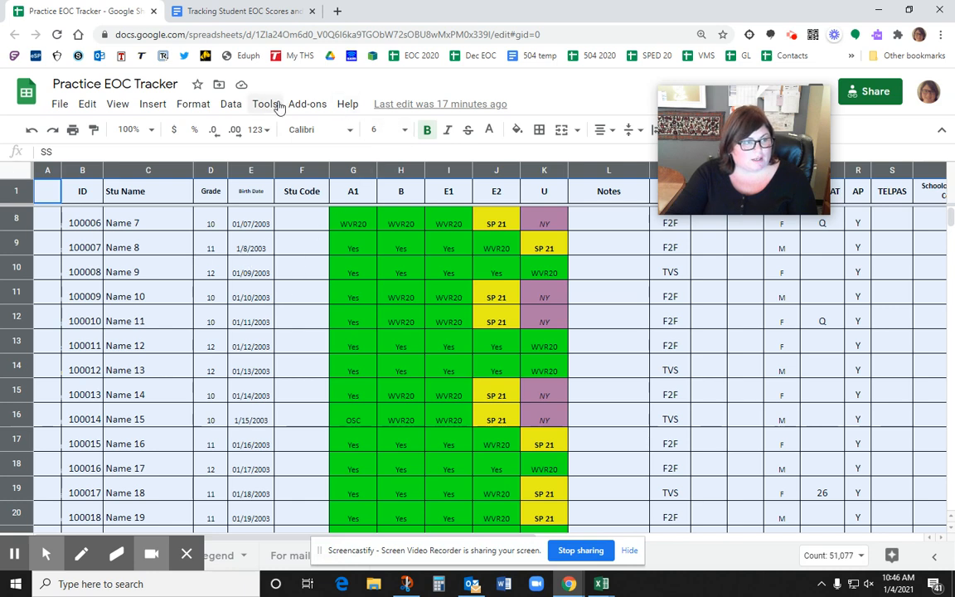
left_click(231, 106)
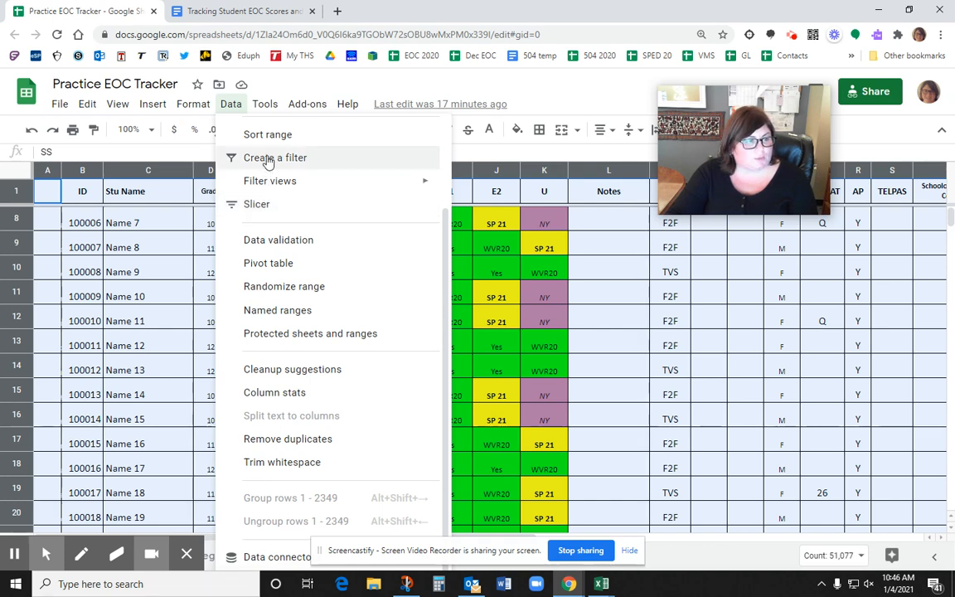
left_click(267, 160)
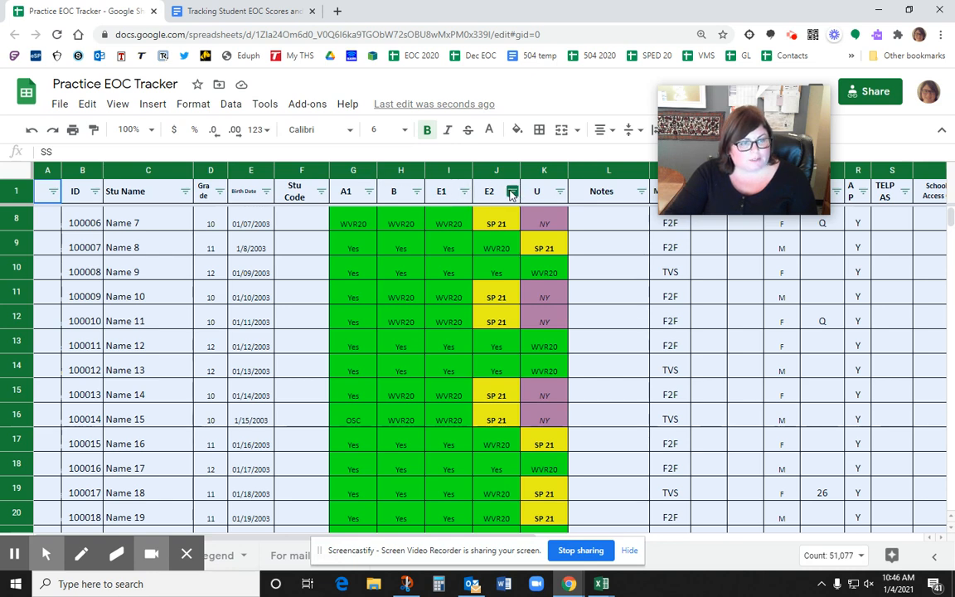
Filter the E2 column to show only SP 21 rows, and select the whole column to count its entries.
left_click(512, 192)
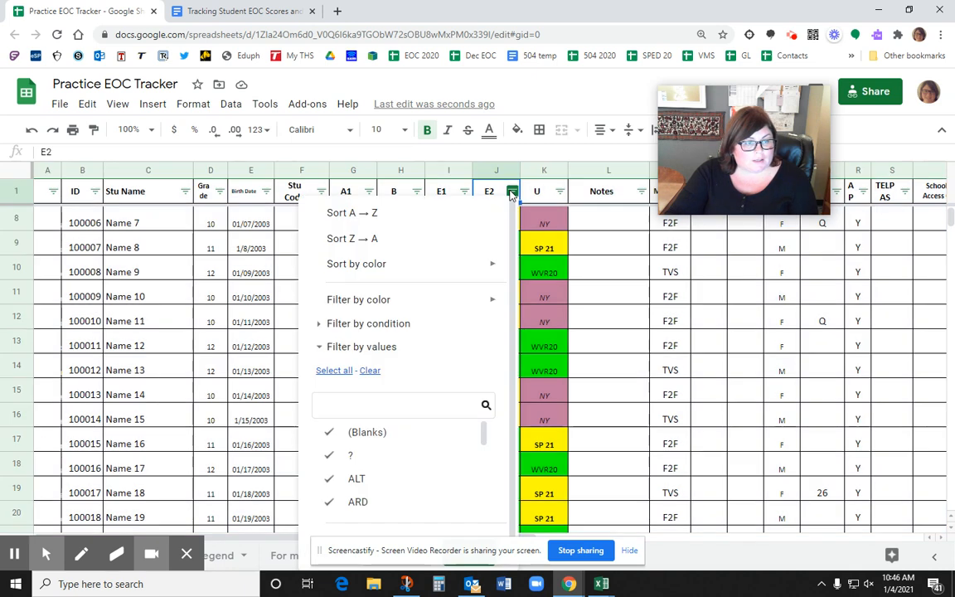
scroll(439, 455, "down", 4)
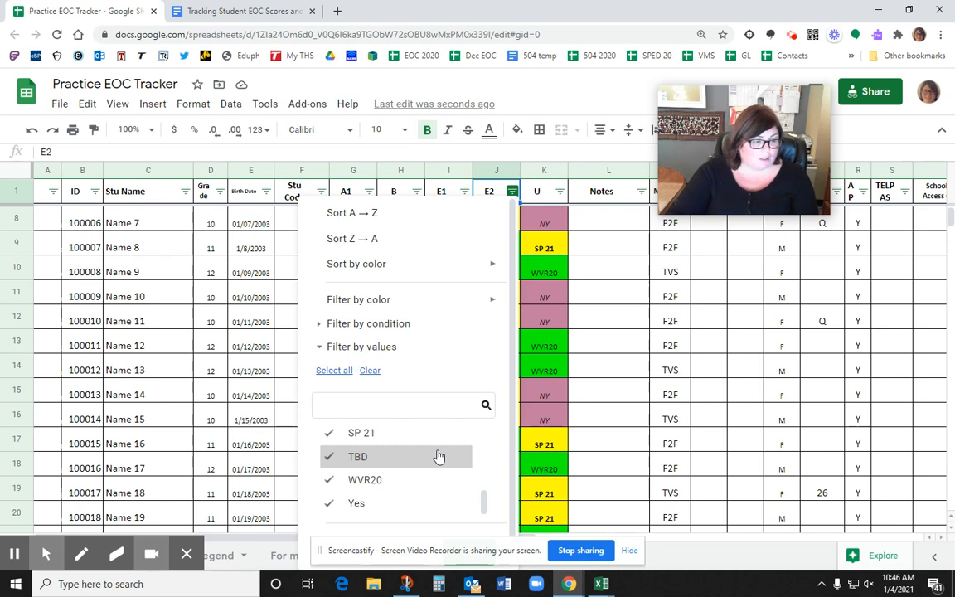
left_click(371, 372)
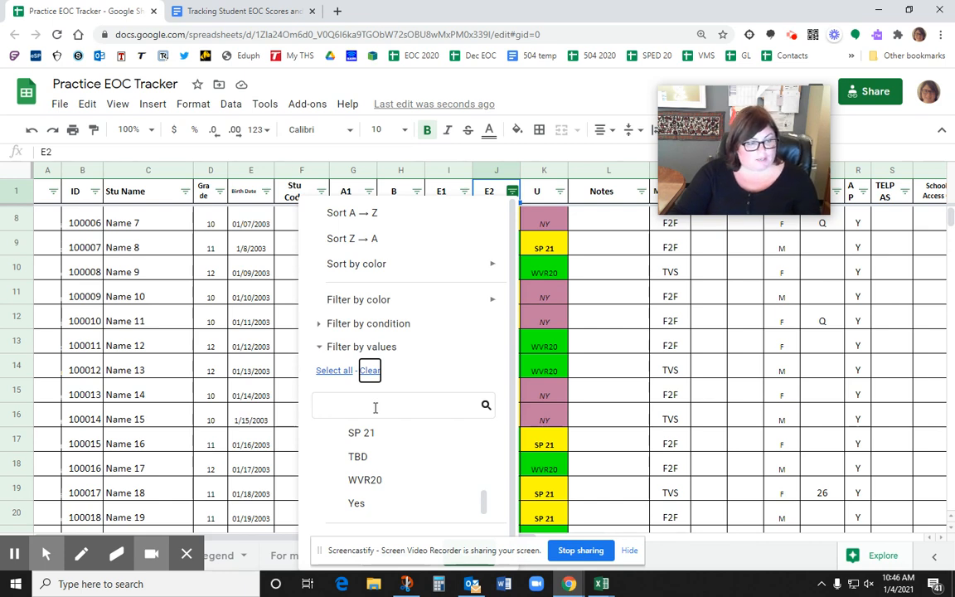
left_click(375, 407)
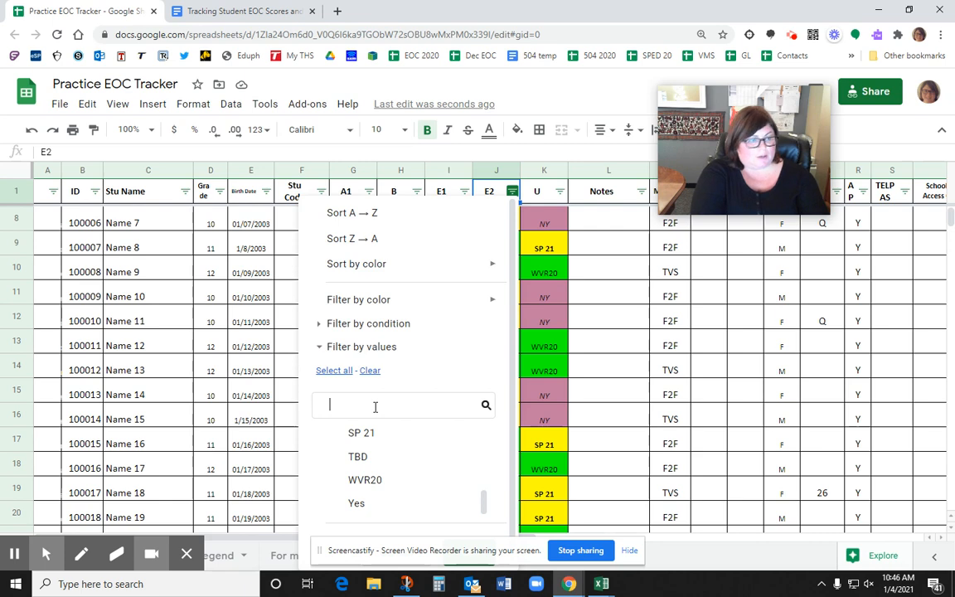
type("sp 21")
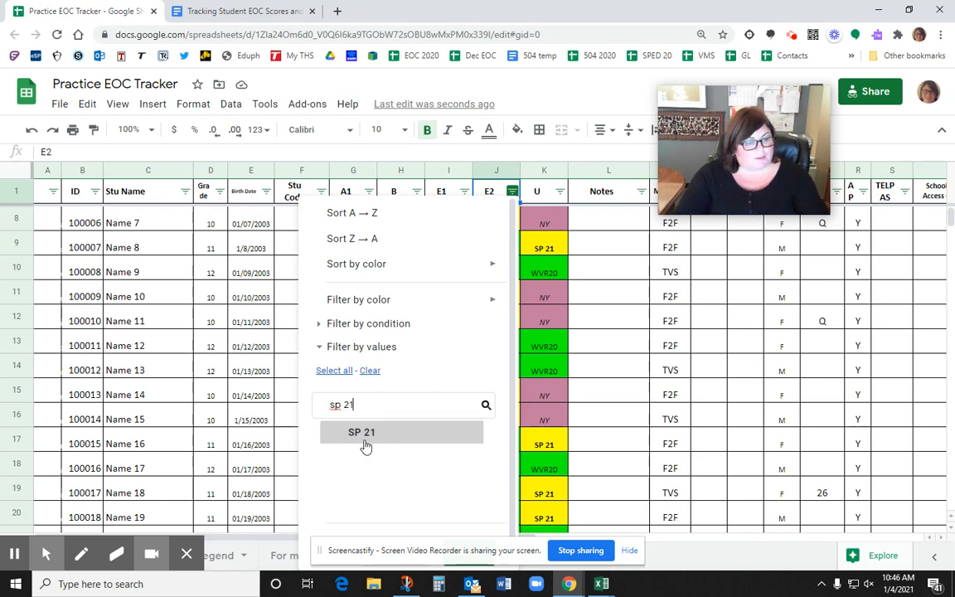
scroll(412, 456, "down", 1)
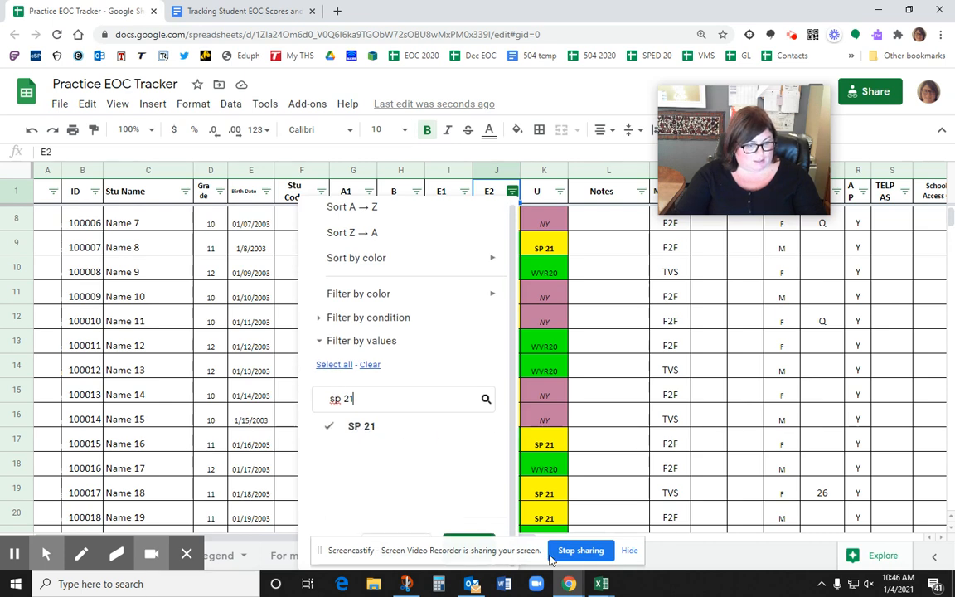
left_click(478, 540)
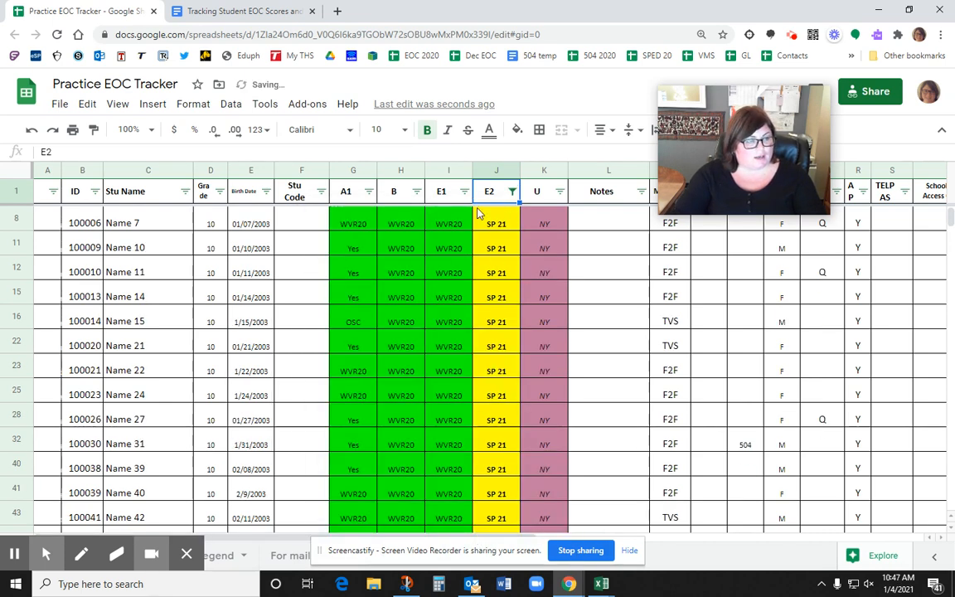
scroll(470, 241, "down", 20)
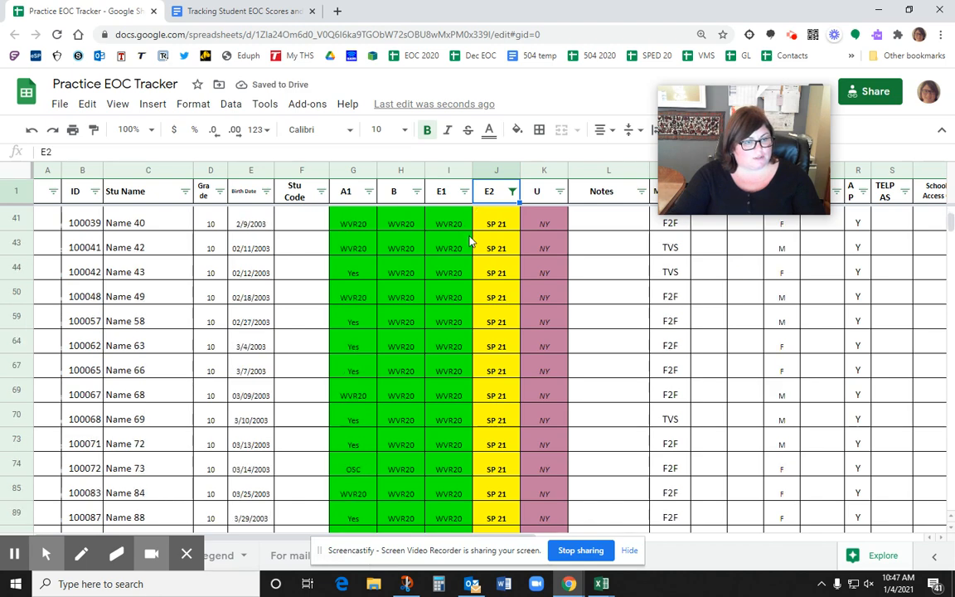
scroll(470, 240, "down", 20)
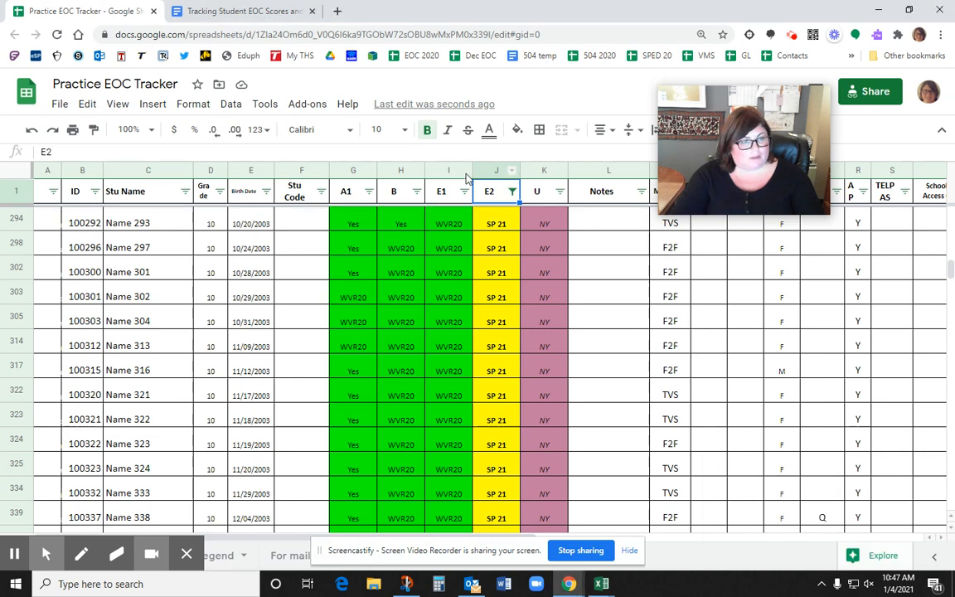
left_click(497, 172)
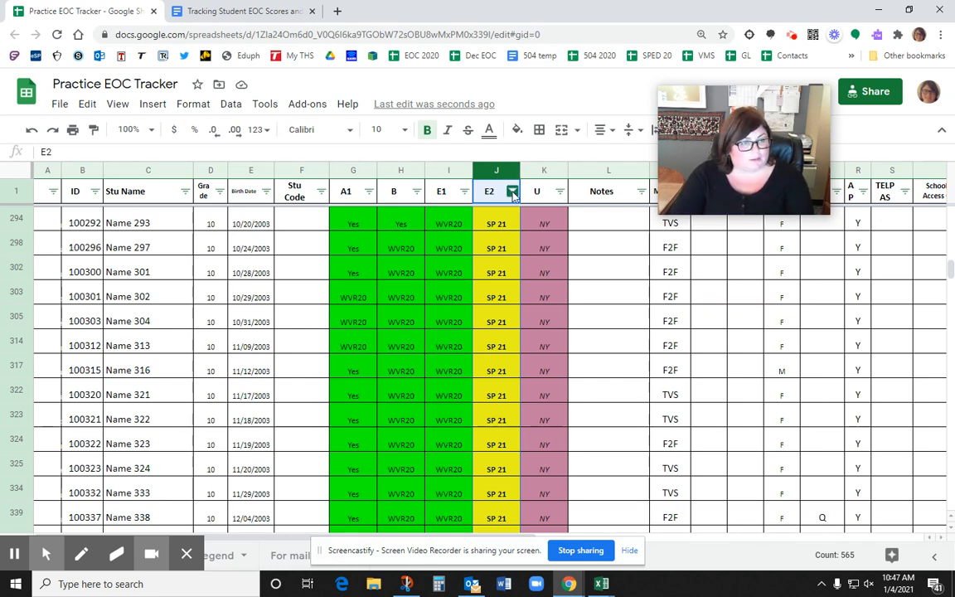
Turn off the filter for the entire sheet, and create a fresh filter on all columns.
left_click(9, 172)
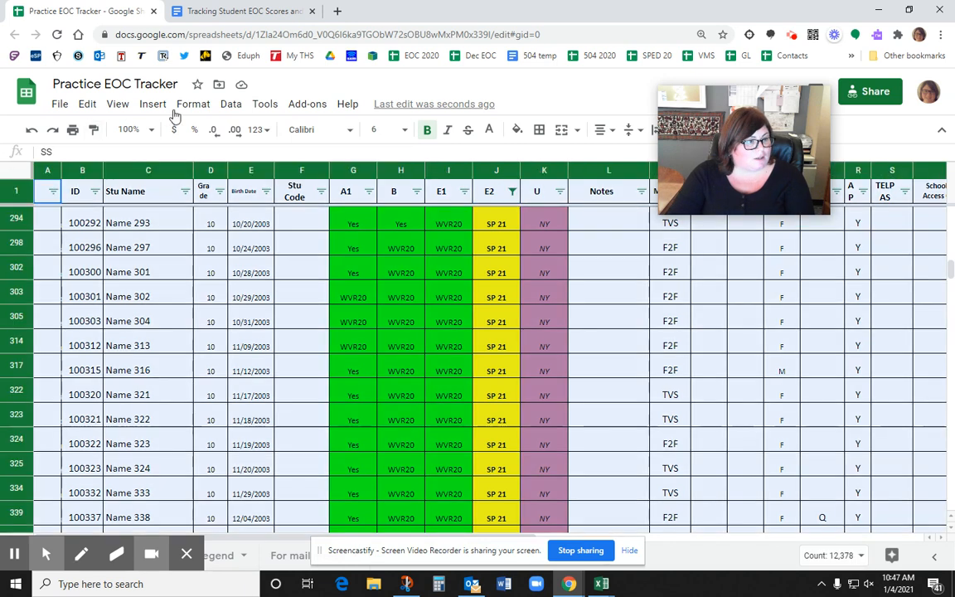
left_click(231, 104)
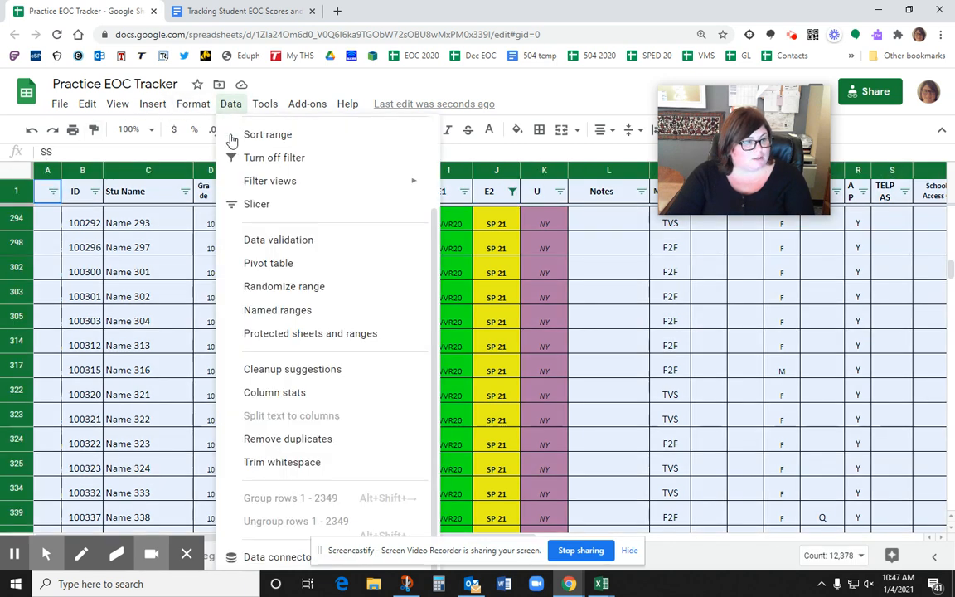
left_click(282, 159)
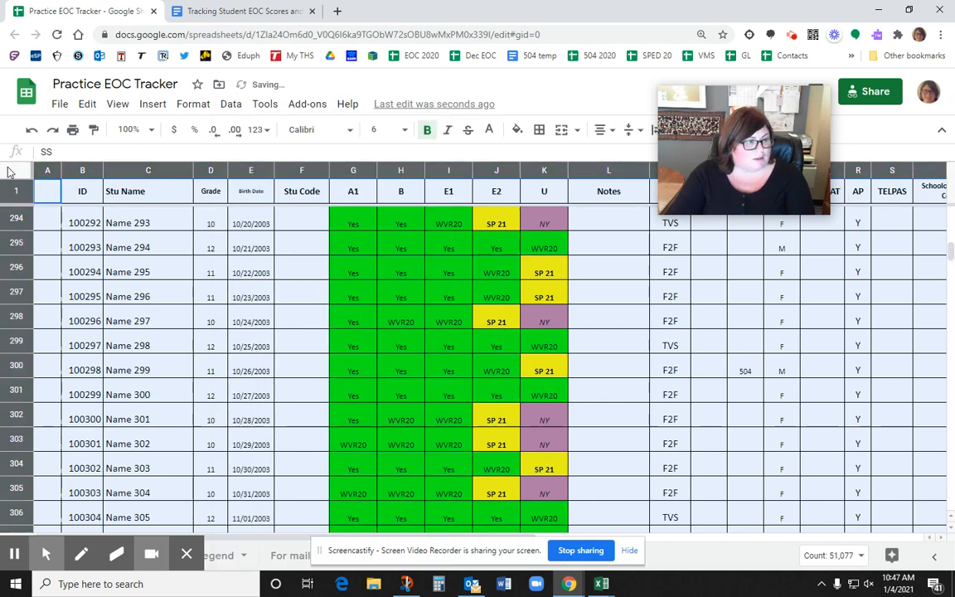
left_click(232, 105)
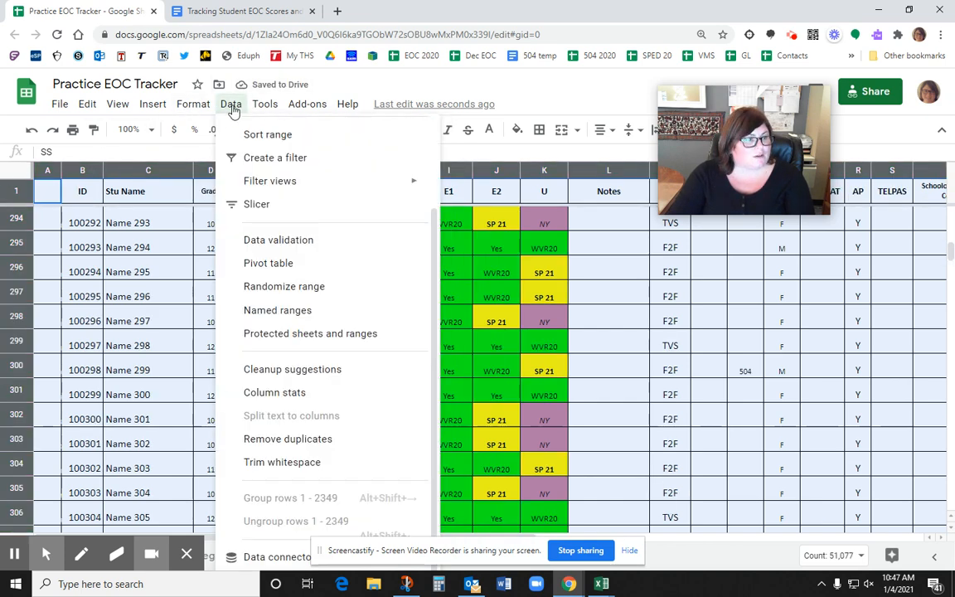
left_click(267, 164)
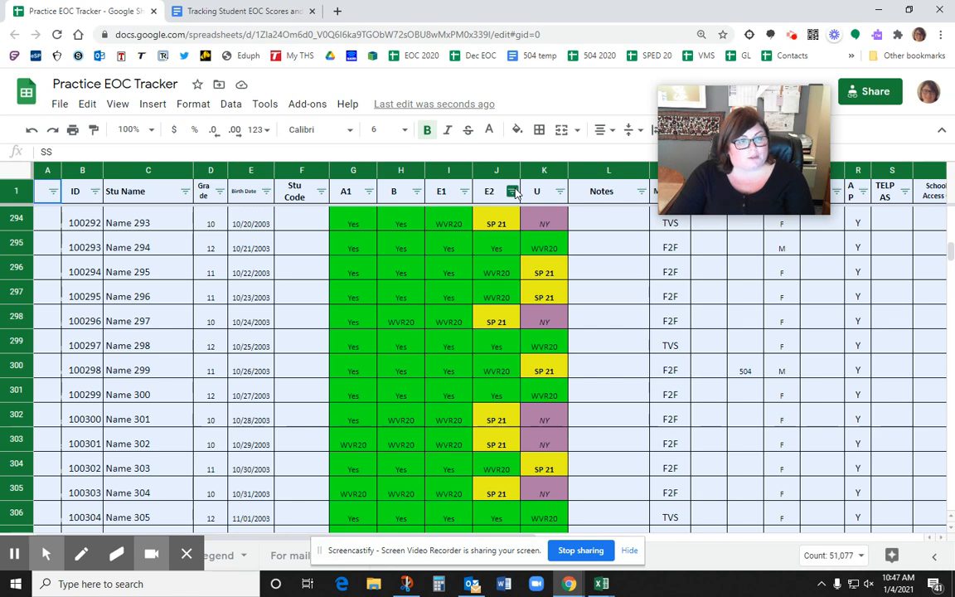
Filter the E2 column to show only No rows, and select the whole column to count its entries.
left_click(512, 192)
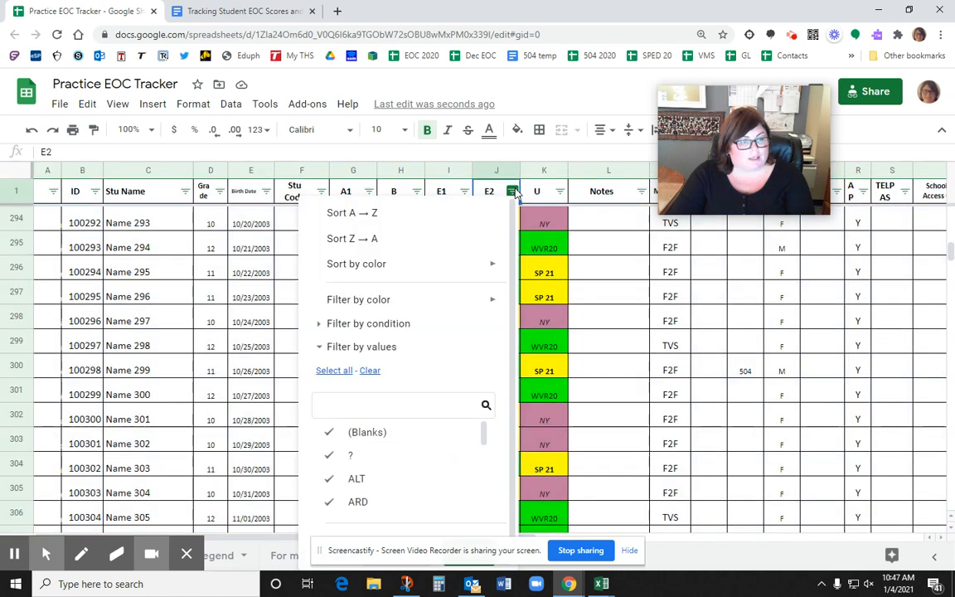
left_click(370, 370)
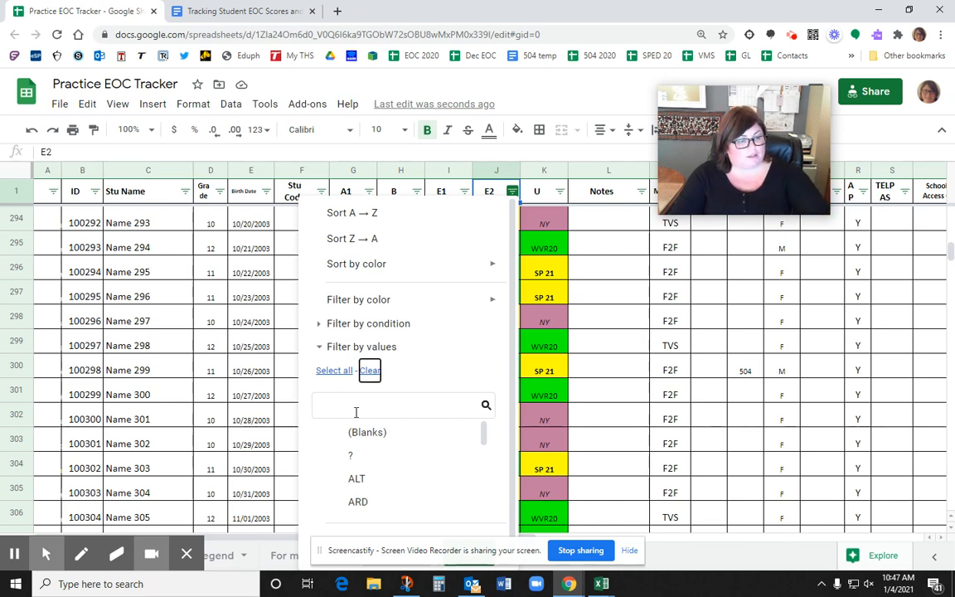
left_click(360, 405)
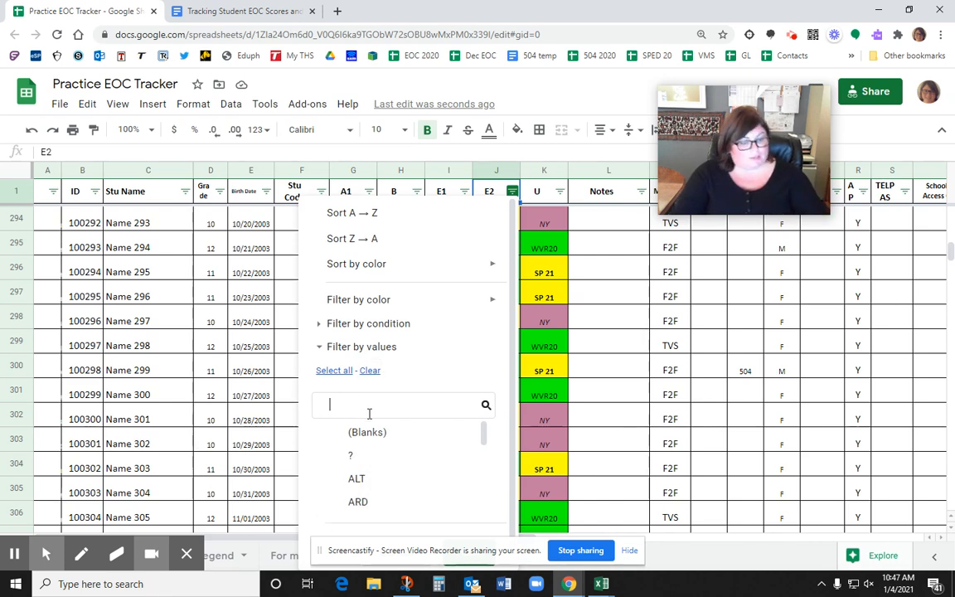
type("no")
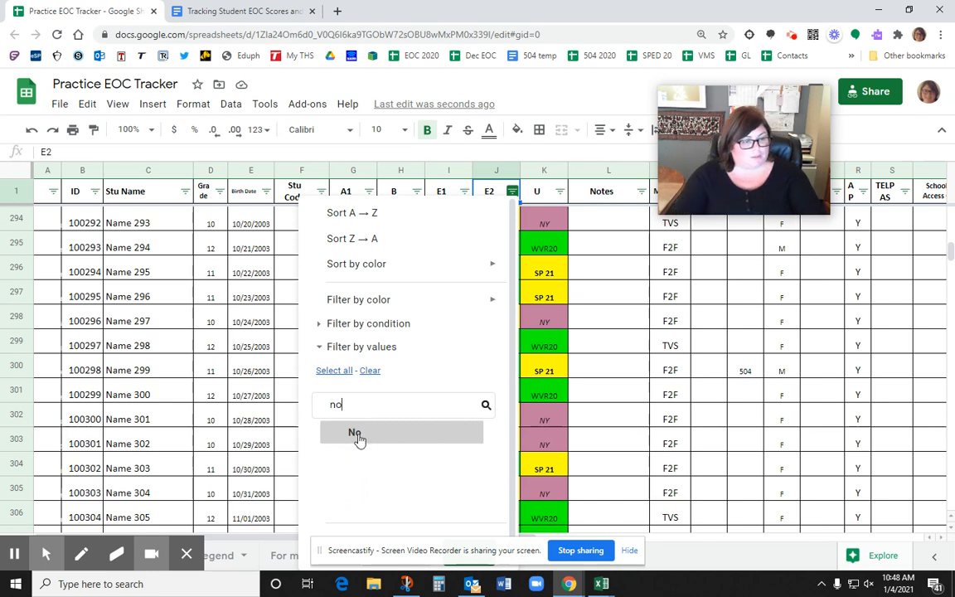
left_click(357, 433)
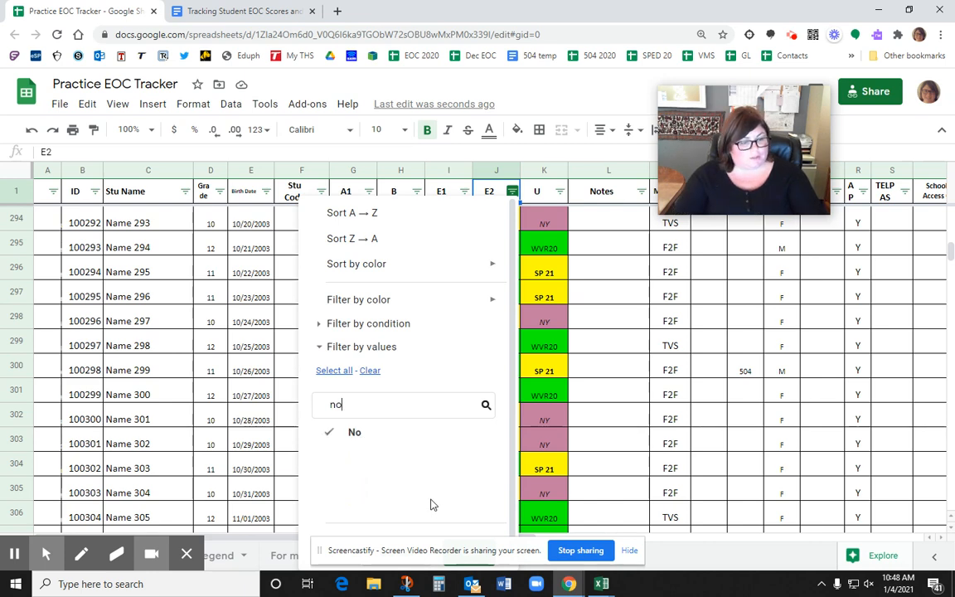
left_click(470, 557)
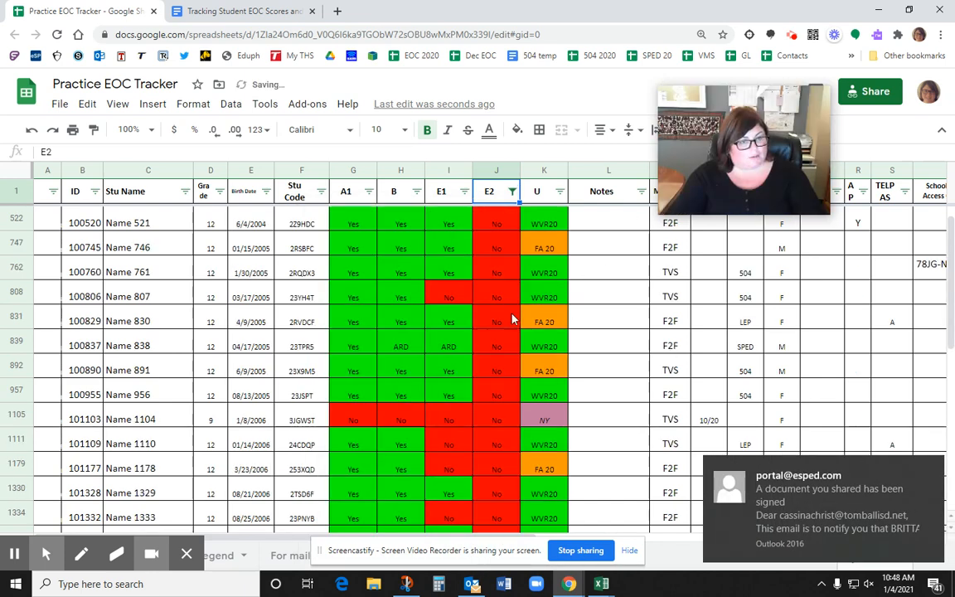
scroll(514, 320, "up", 1)
scroll(493, 224, "down", 6)
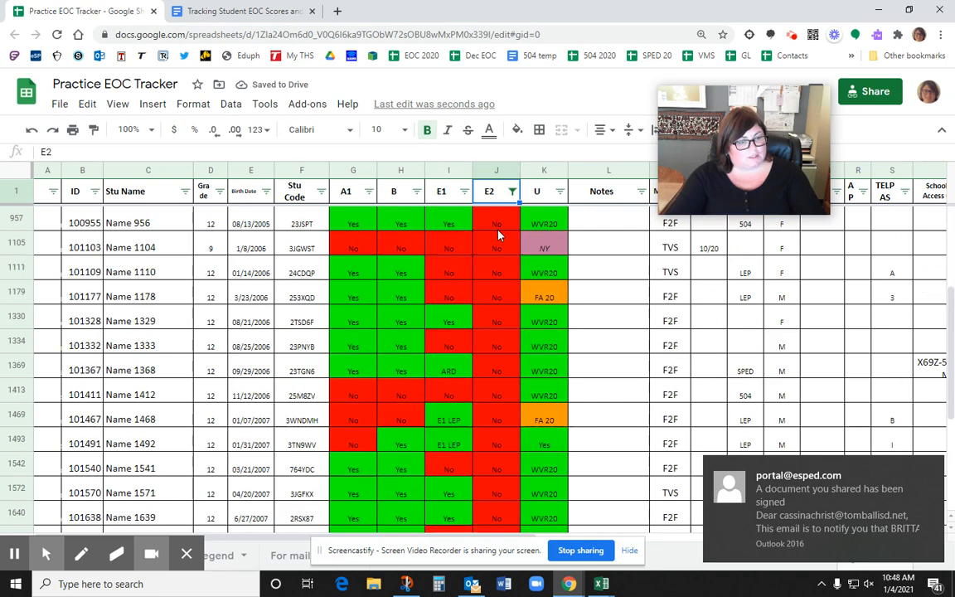
scroll(495, 248, "up", 7)
scroll(495, 257, "up", 1)
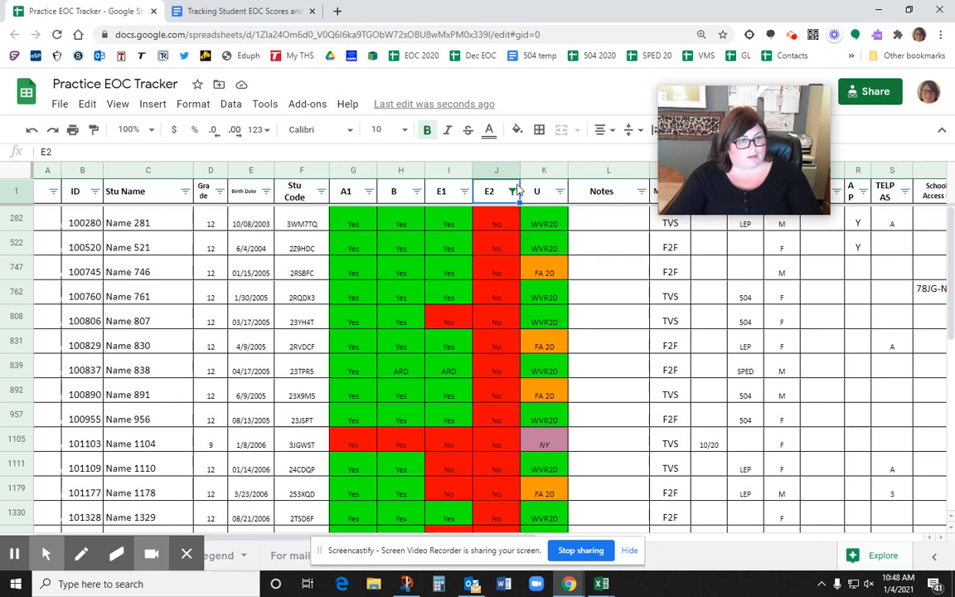
left_click(490, 165)
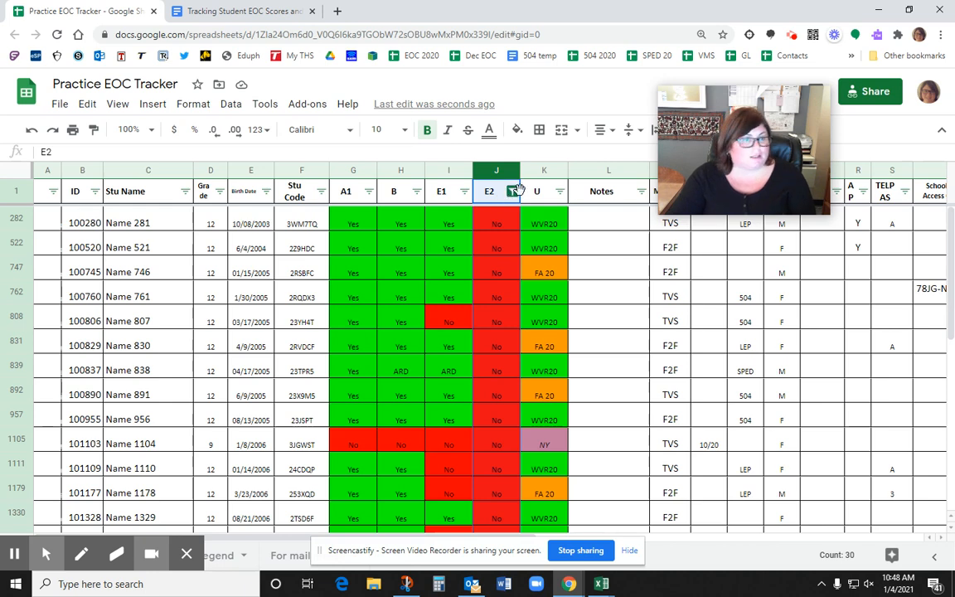
Try to show all rows again by selecting every value in the E2 column's filter.
left_click(513, 192)
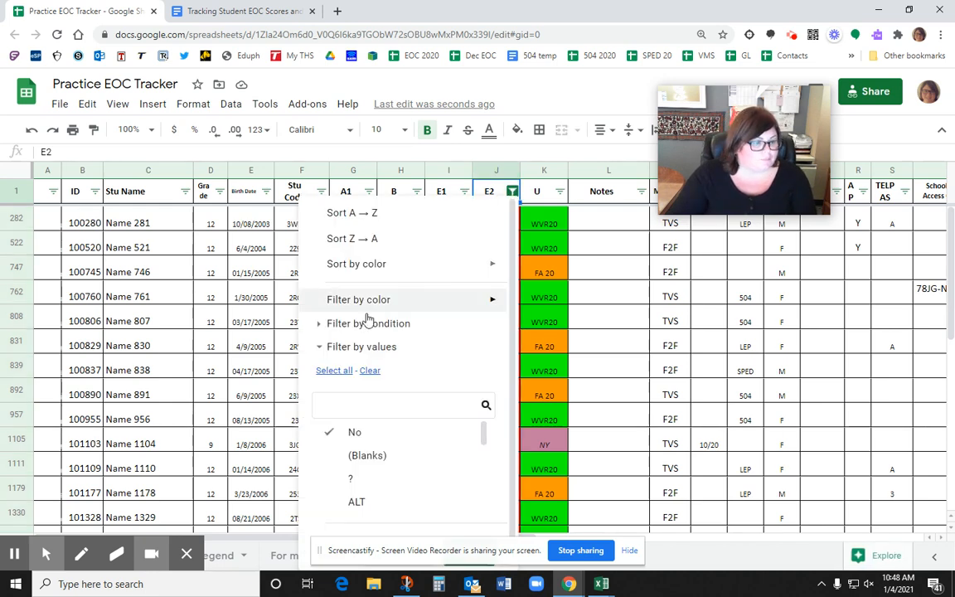
left_click(330, 370)
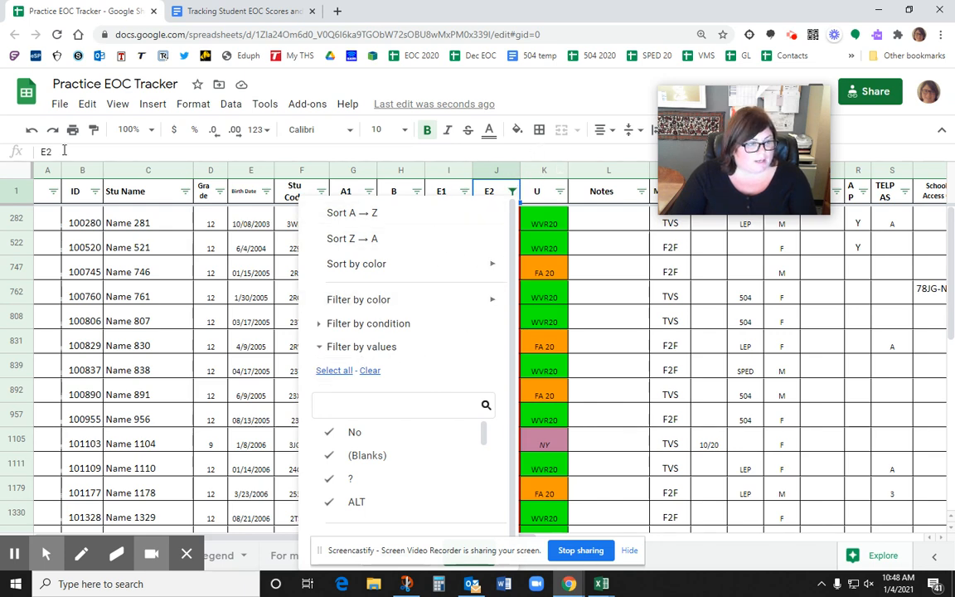
left_click(330, 374)
scroll(420, 450, "down", 5)
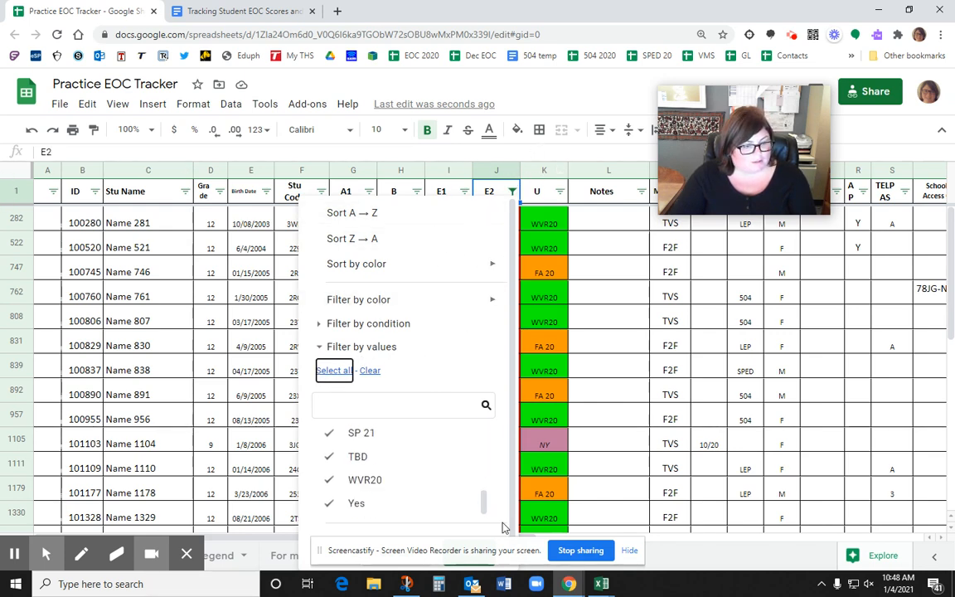
left_click(472, 566)
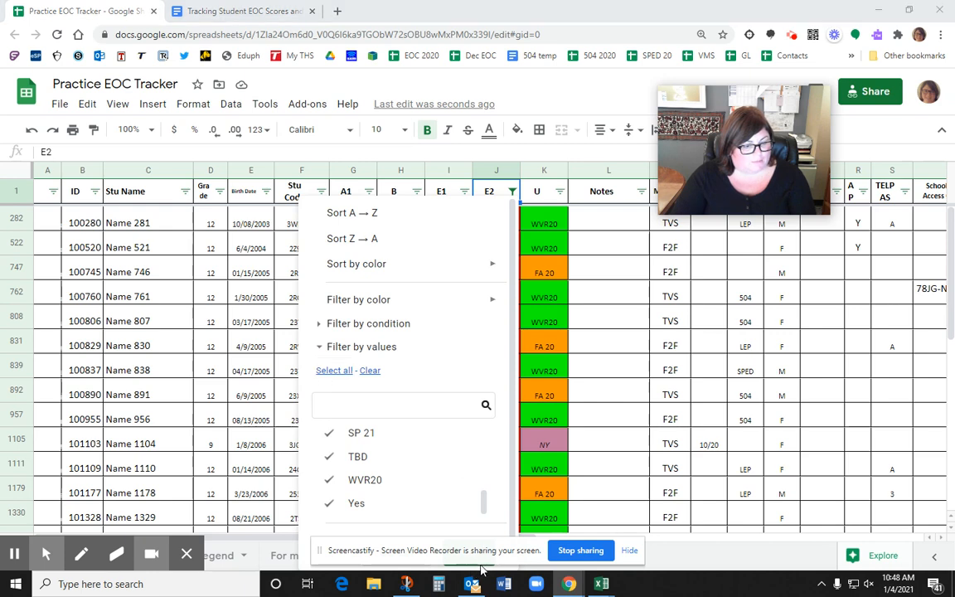
left_click_drag(484, 543, 736, 465)
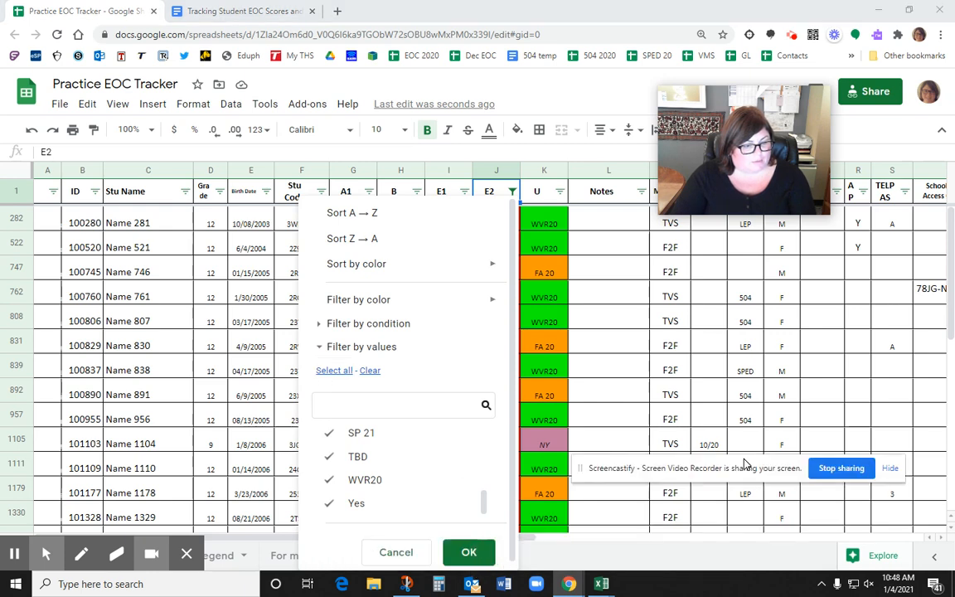
left_click(466, 551)
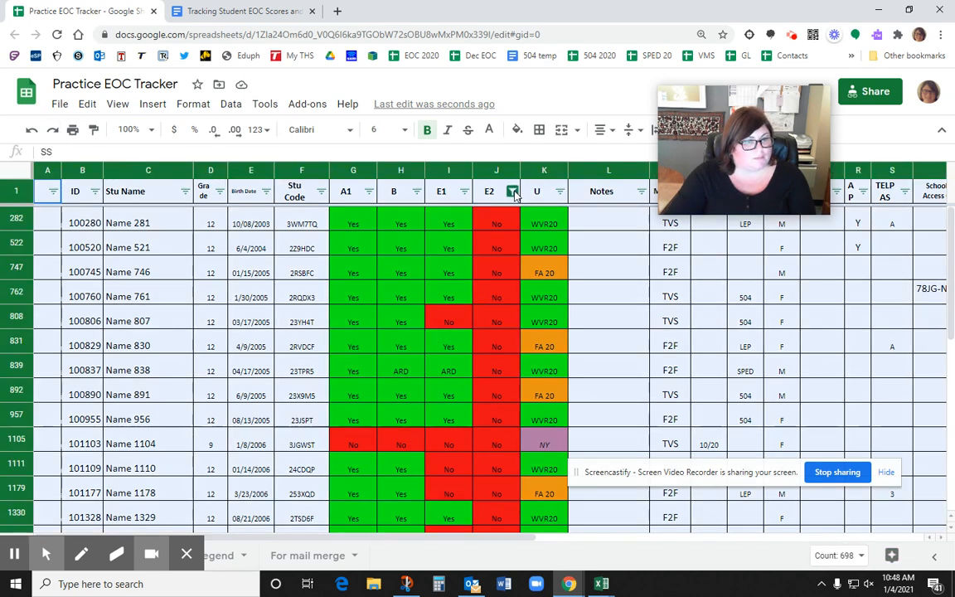
Show all rows again by selecting every value in the E2 column's filter.
left_click(512, 192)
left_click(335, 370)
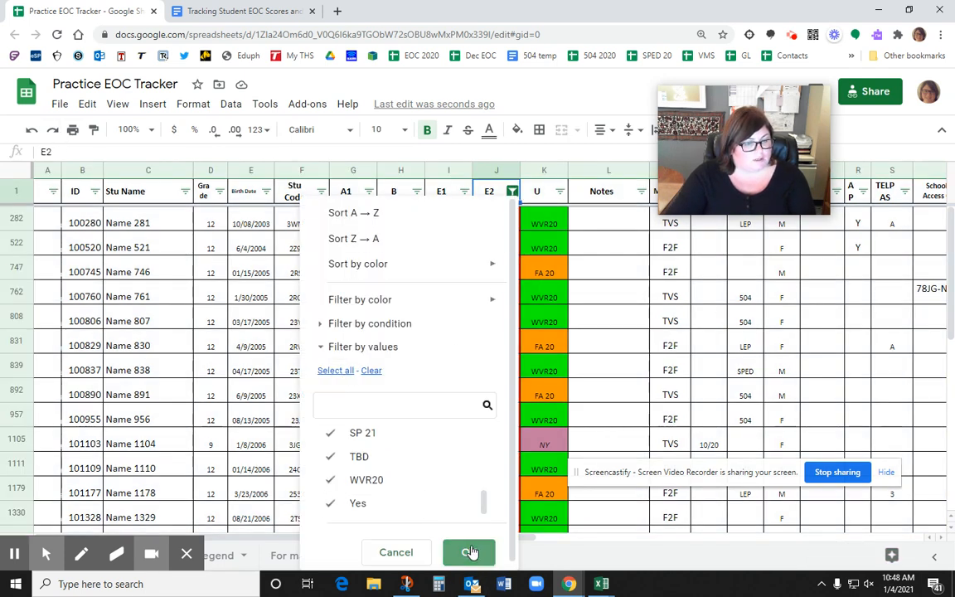
left_click(469, 551)
Filter the Mode column to show only F2F rows.
scroll(507, 404, "up", 20)
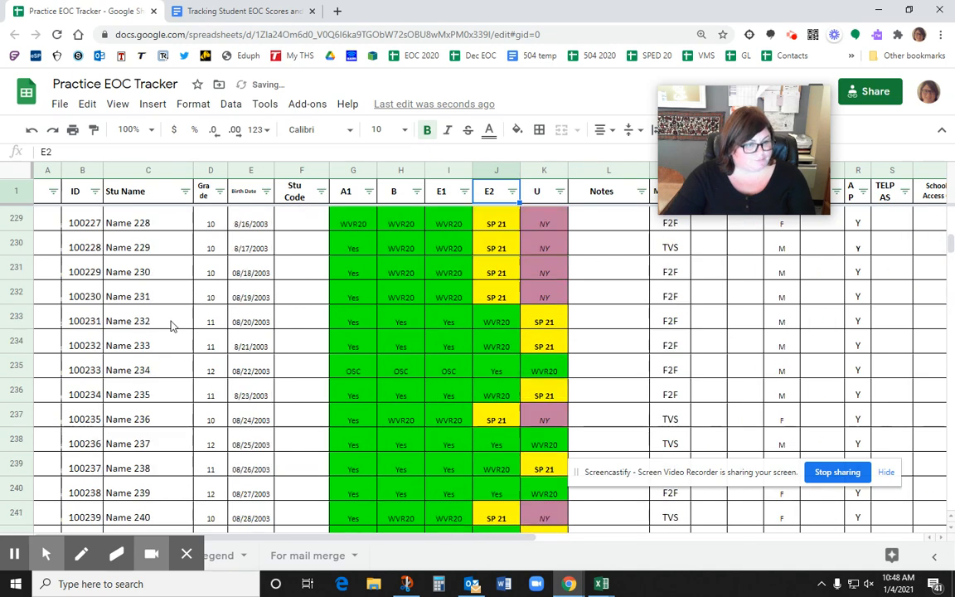
scroll(145, 344, "up", 8)
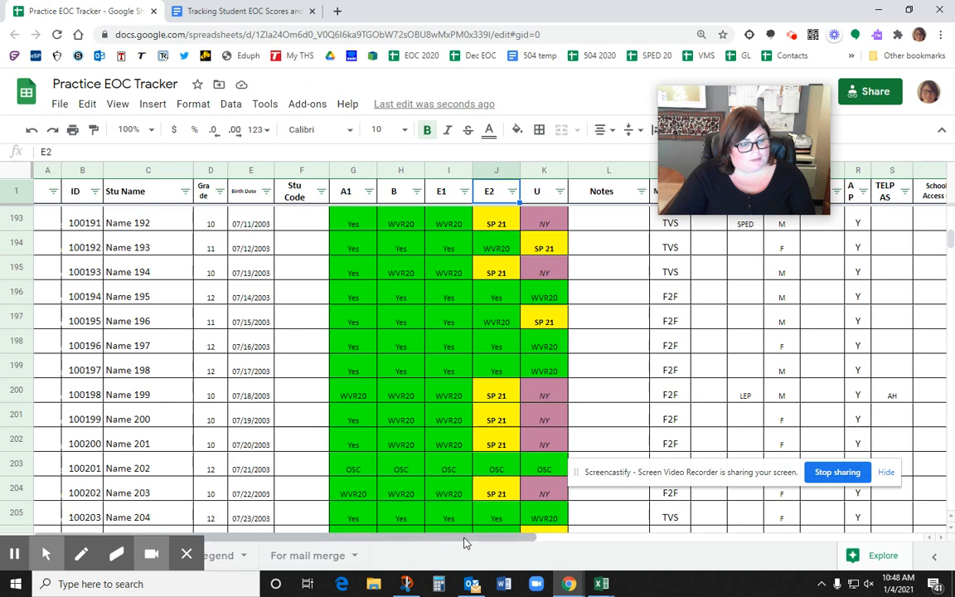
left_click_drag(465, 539, 628, 550)
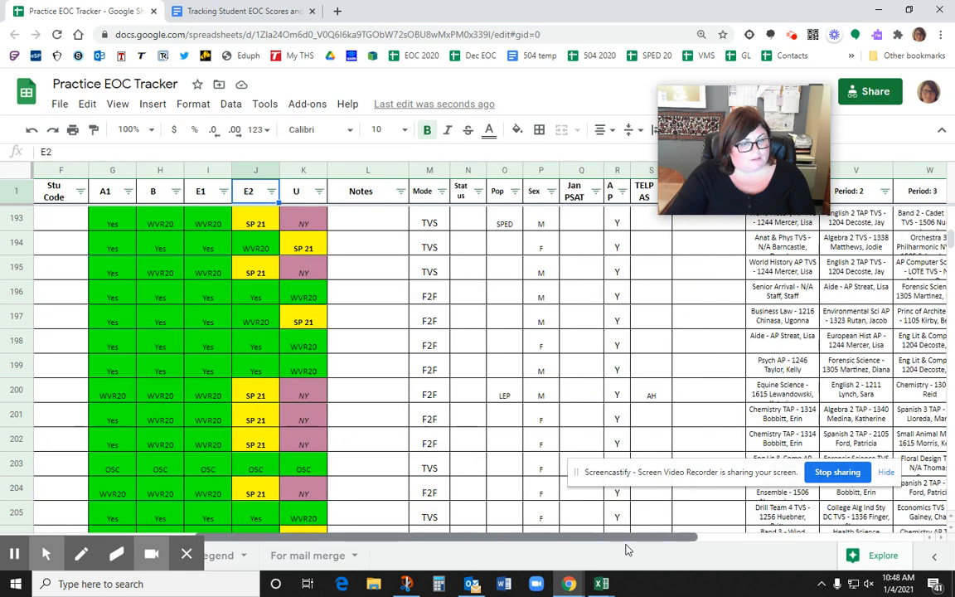
left_click(444, 191)
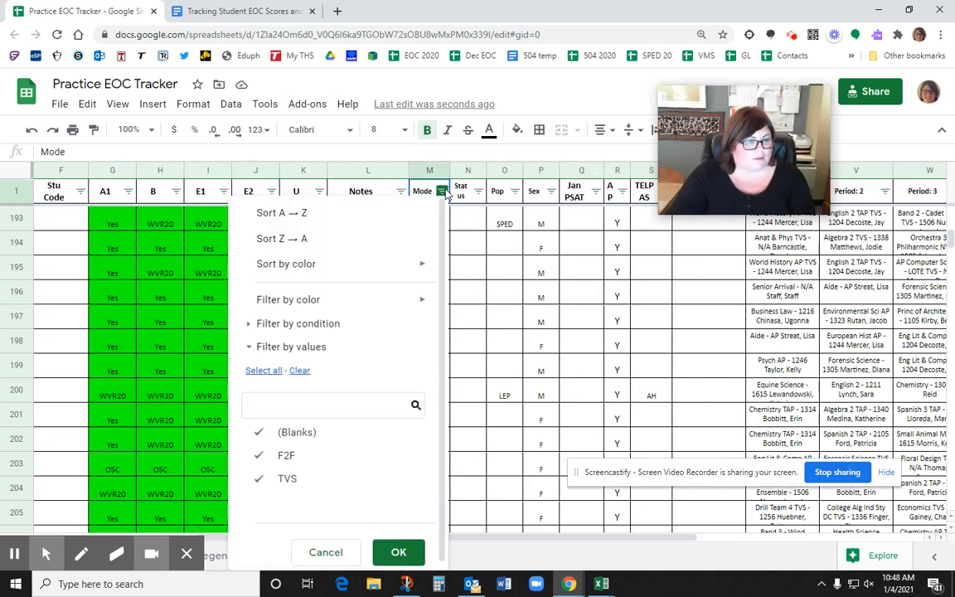
left_click(299, 370)
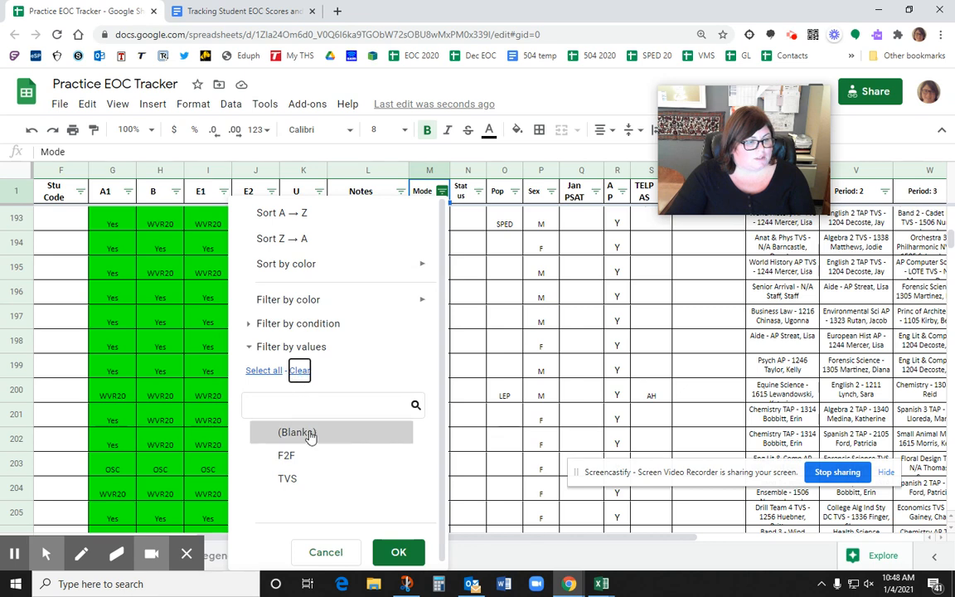
left_click(304, 455)
left_click(386, 554)
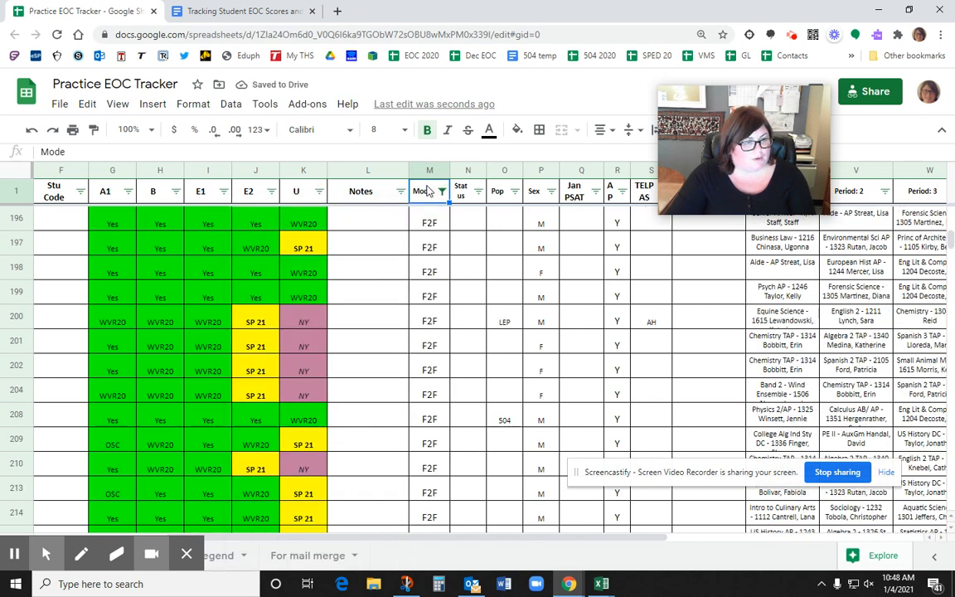
Filter the U column to show only SP 21 rows, and select the whole column to count its entries.
left_click(319, 192)
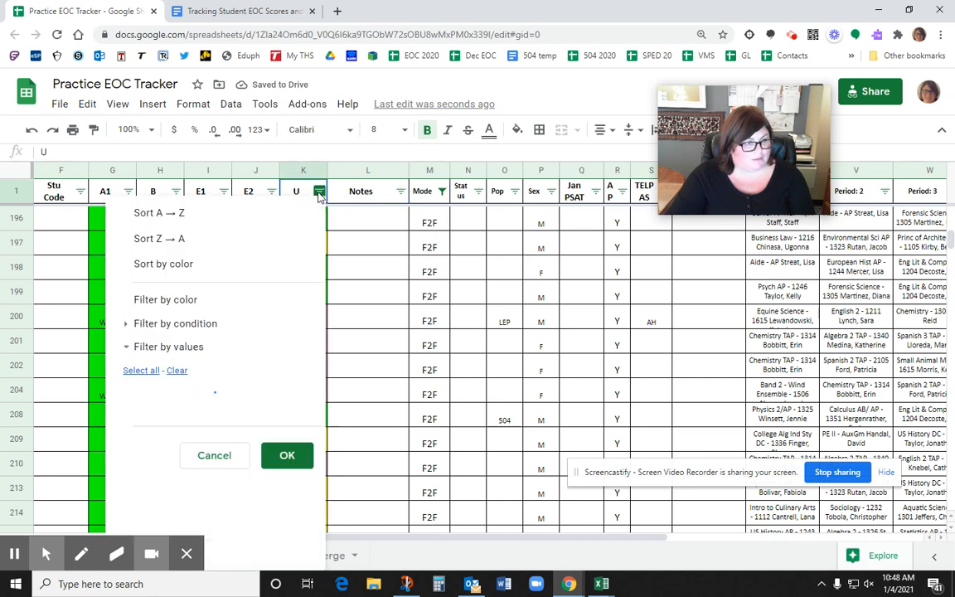
left_click(177, 371)
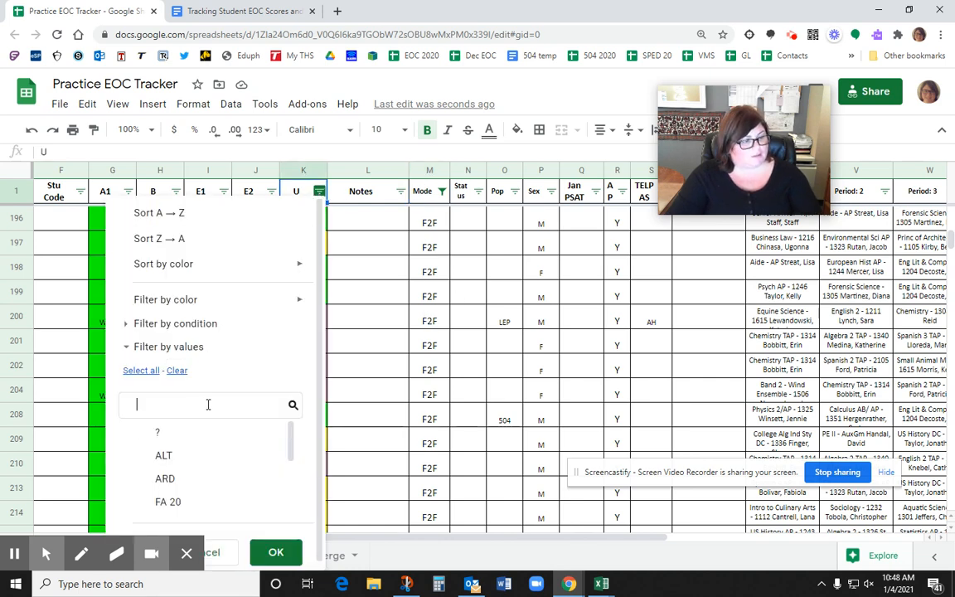
left_click(207, 404)
type("sp")
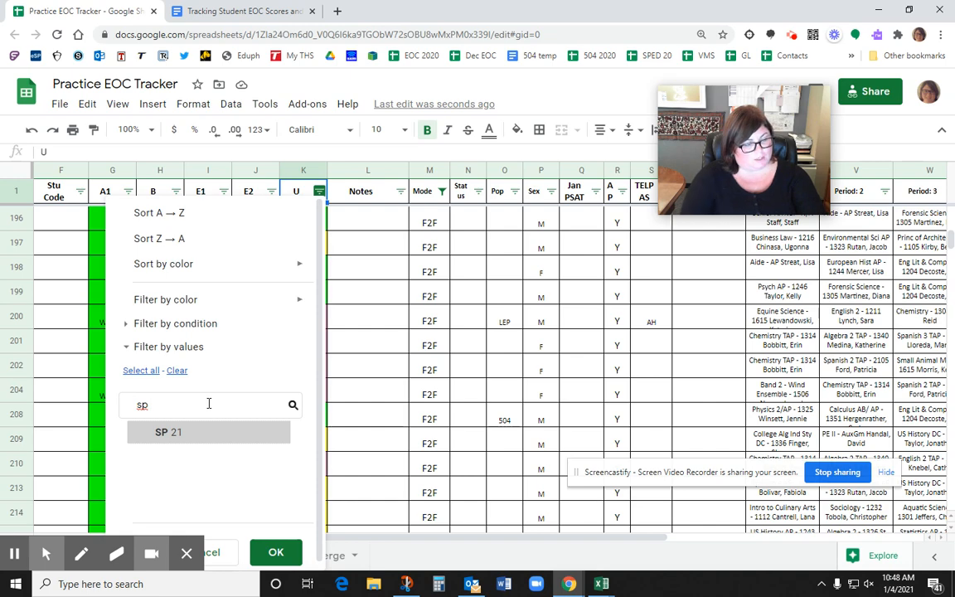
left_click(174, 432)
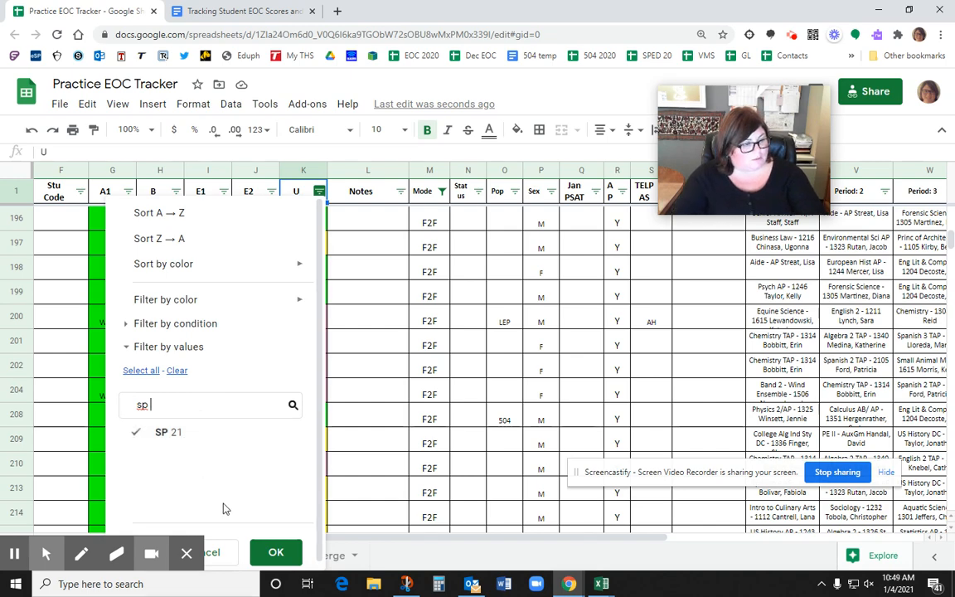
left_click(274, 553)
scroll(320, 332, "up", 1)
left_click(304, 170)
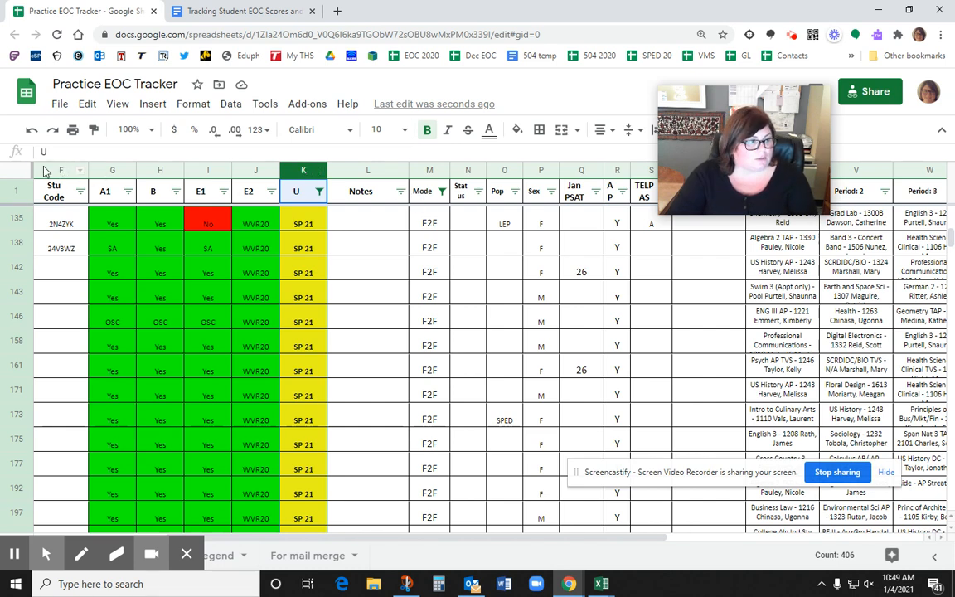
Select the entire sheet and turn off its filter.
left_click(12, 171)
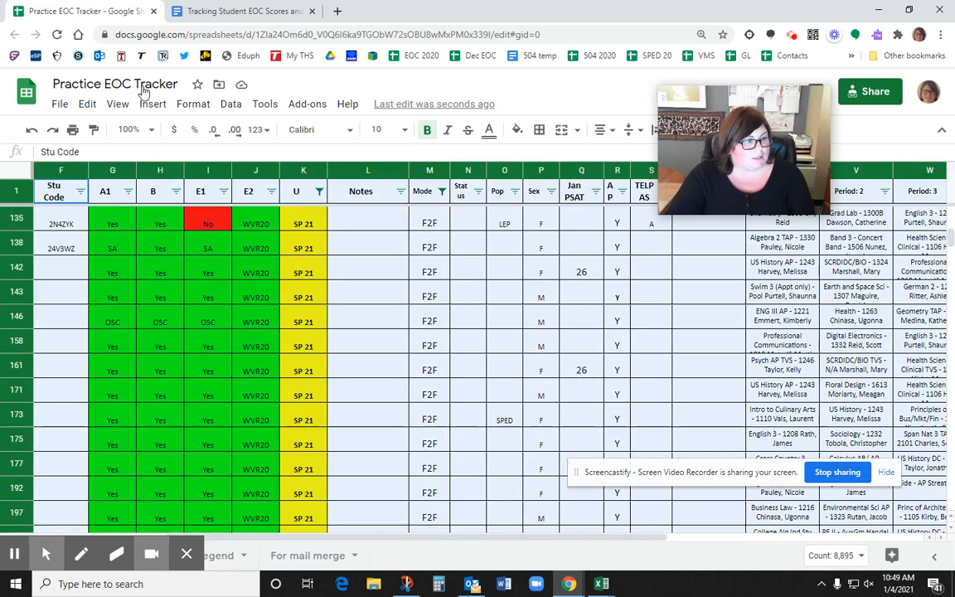
left_click(231, 104)
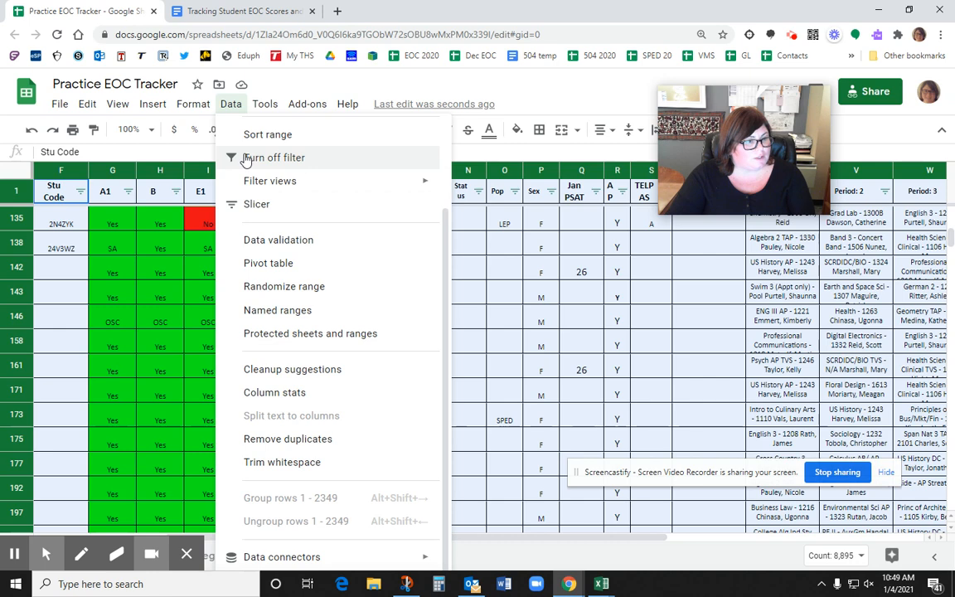
left_click(244, 157)
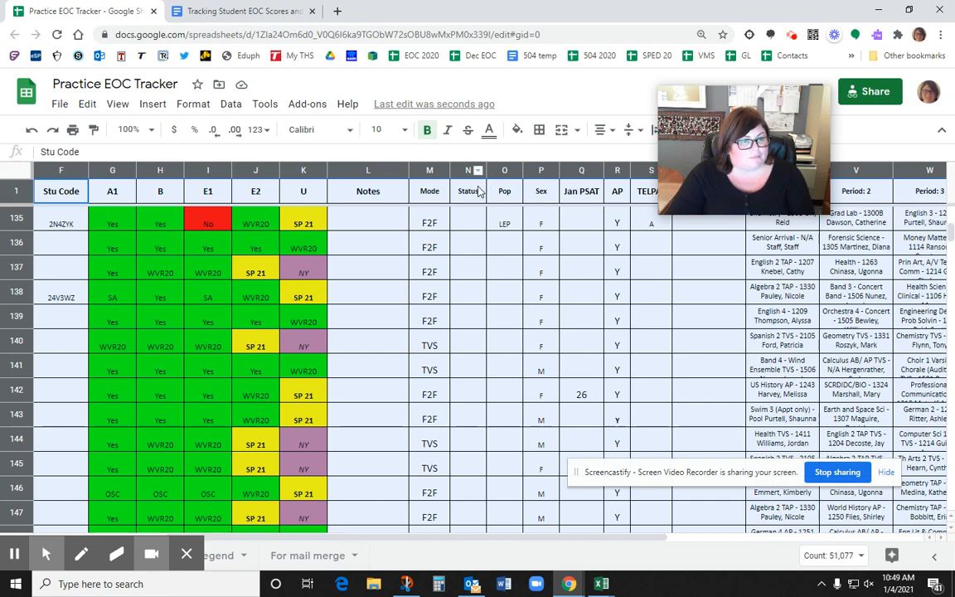
left_click_drag(396, 539, 207, 547)
mouse_move(752, 152)
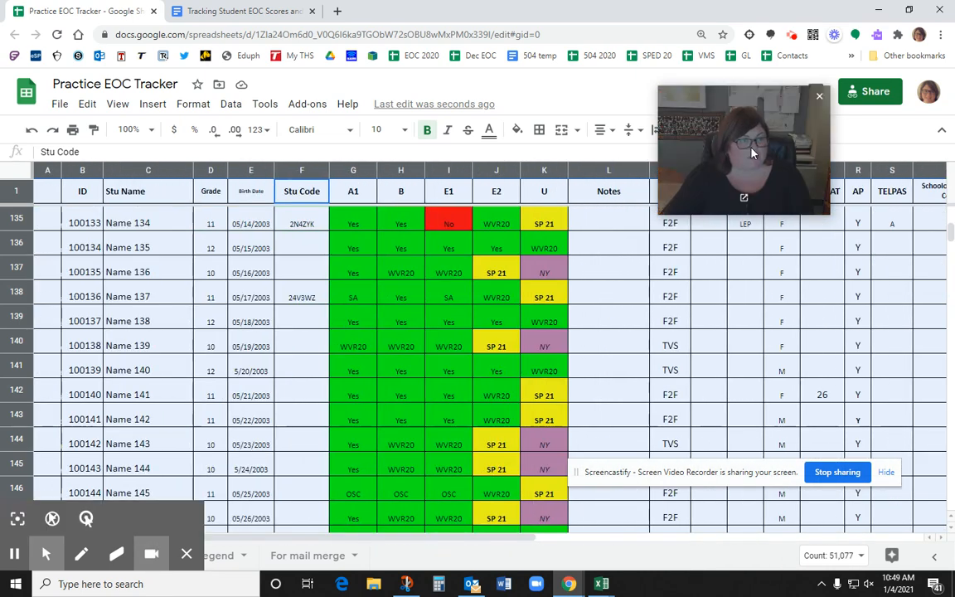